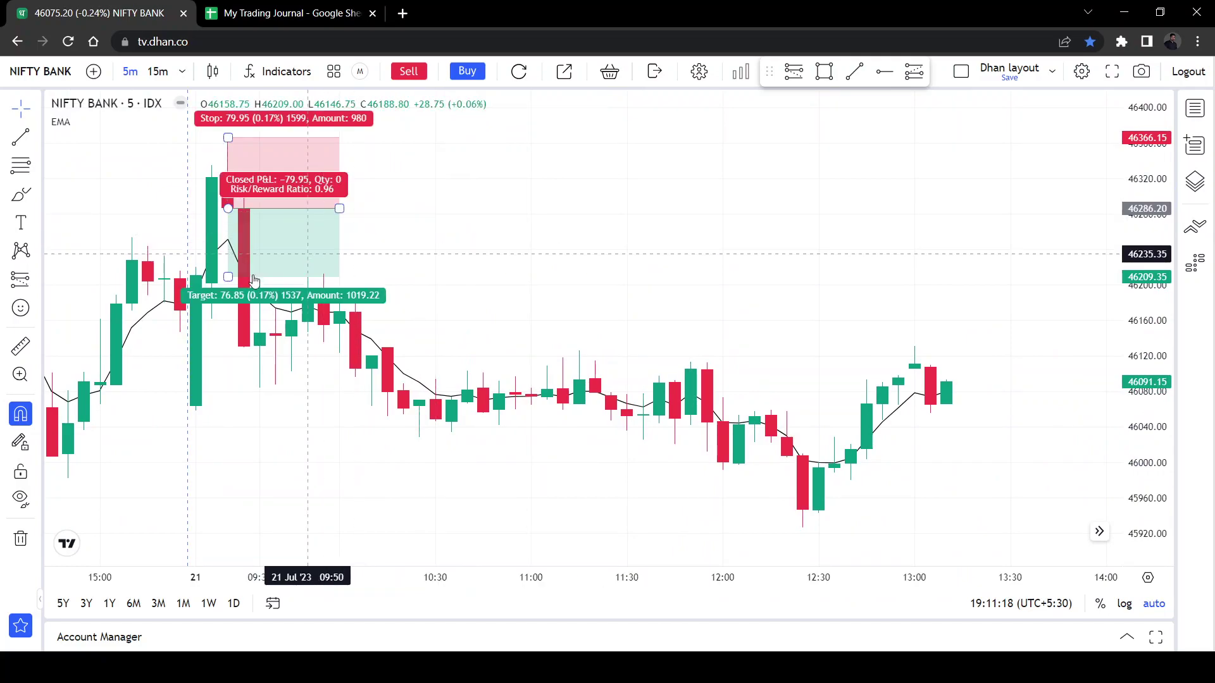
Step: Extend the short position's target down to 46046.45 for a risk/reward ratio of 3 and widen it to about 11:05
mouse_move(227, 276)
drag(227, 276, 252, 422)
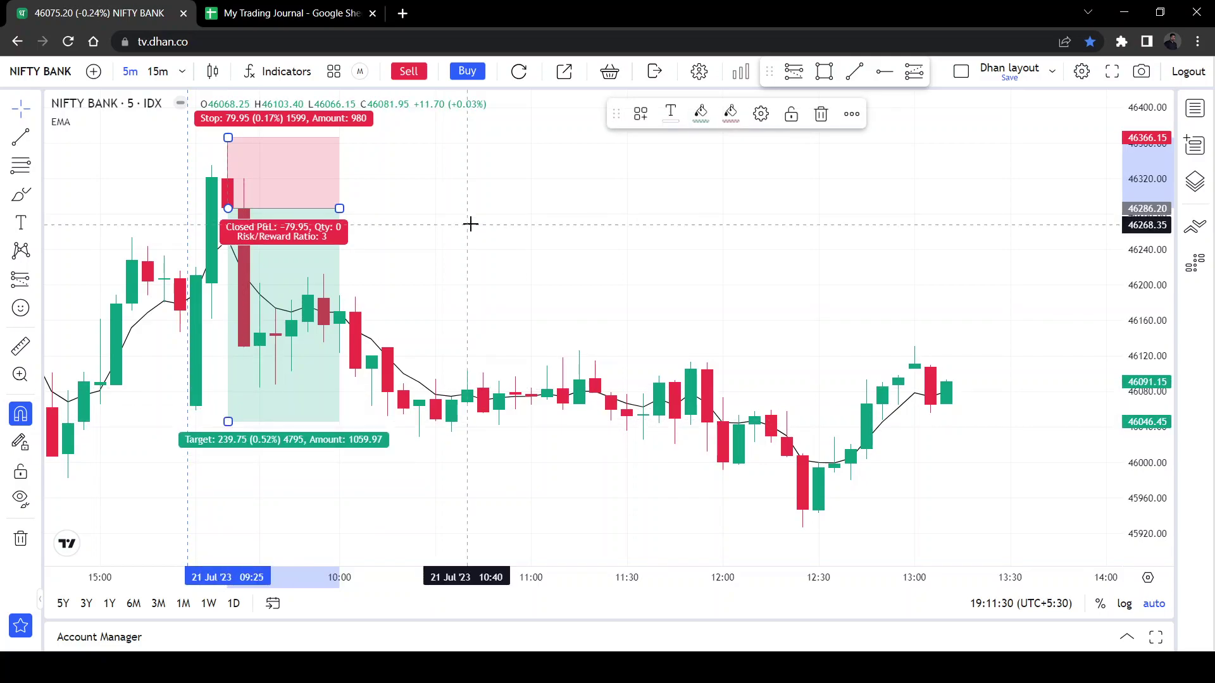
drag(382, 215, 550, 217)
click(643, 241)
drag(643, 241, 736, 258)
scroll(736, 257, down, 2)
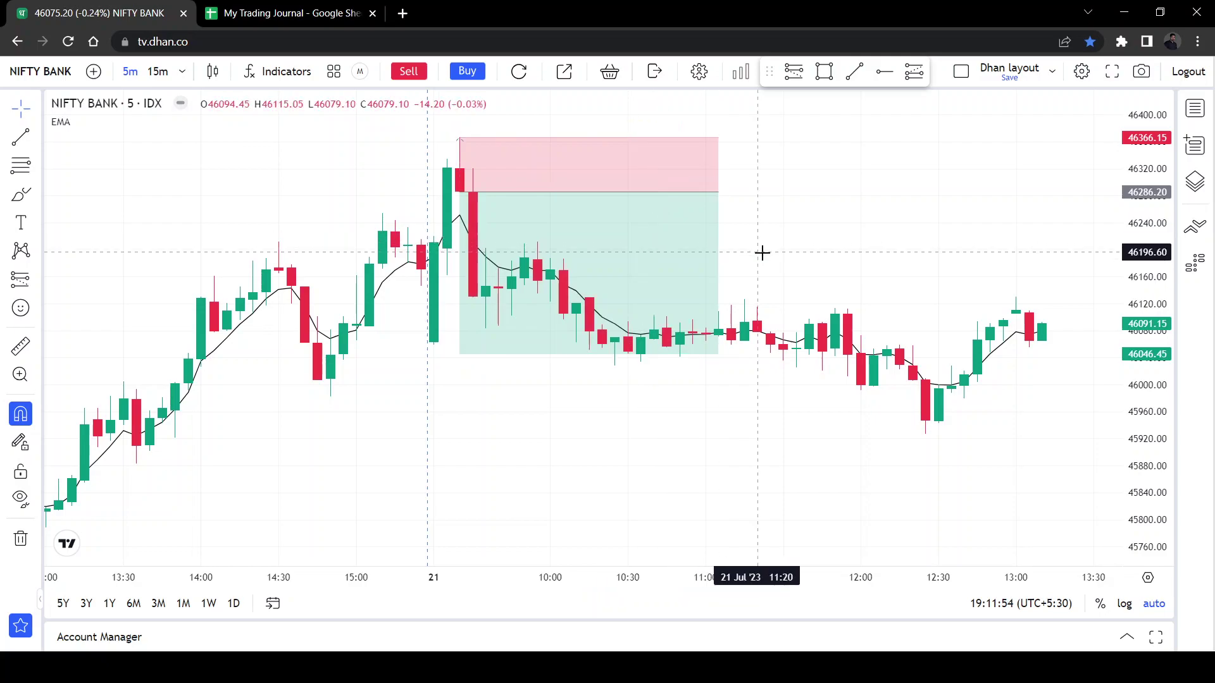
Step: Switch to the My Trading Journal spreadsheet and examine the Gain % figure and its formula on the Dashboard sheet
click(239, 16)
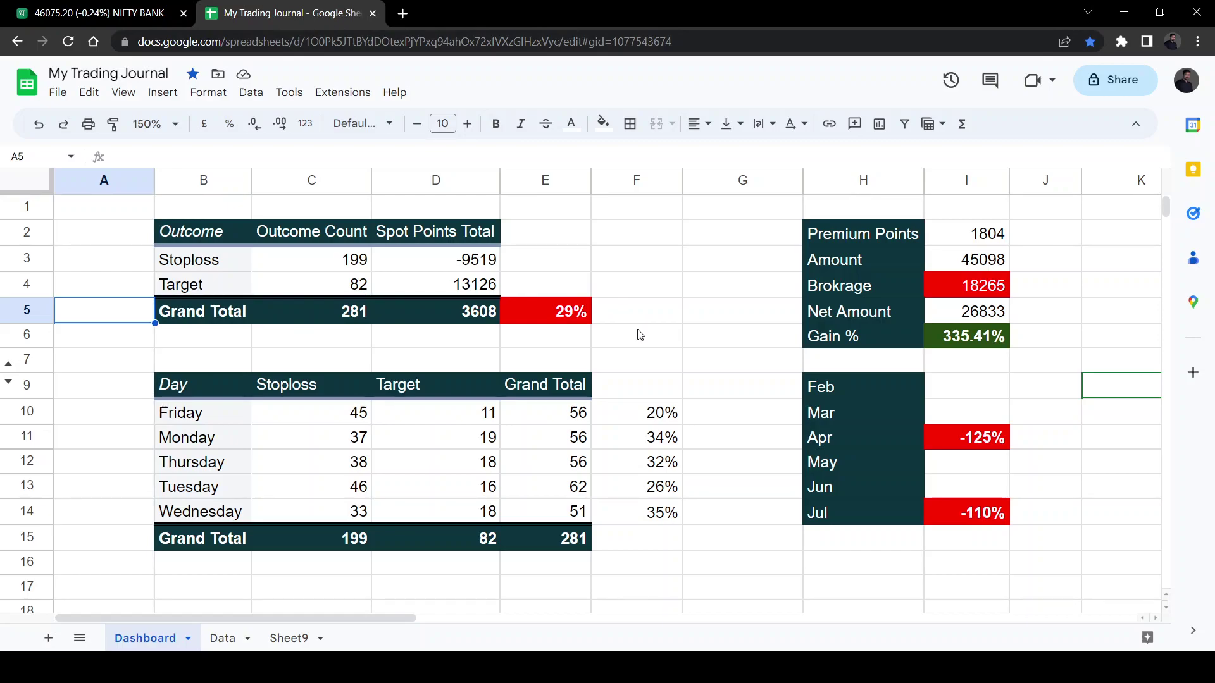
click(949, 344)
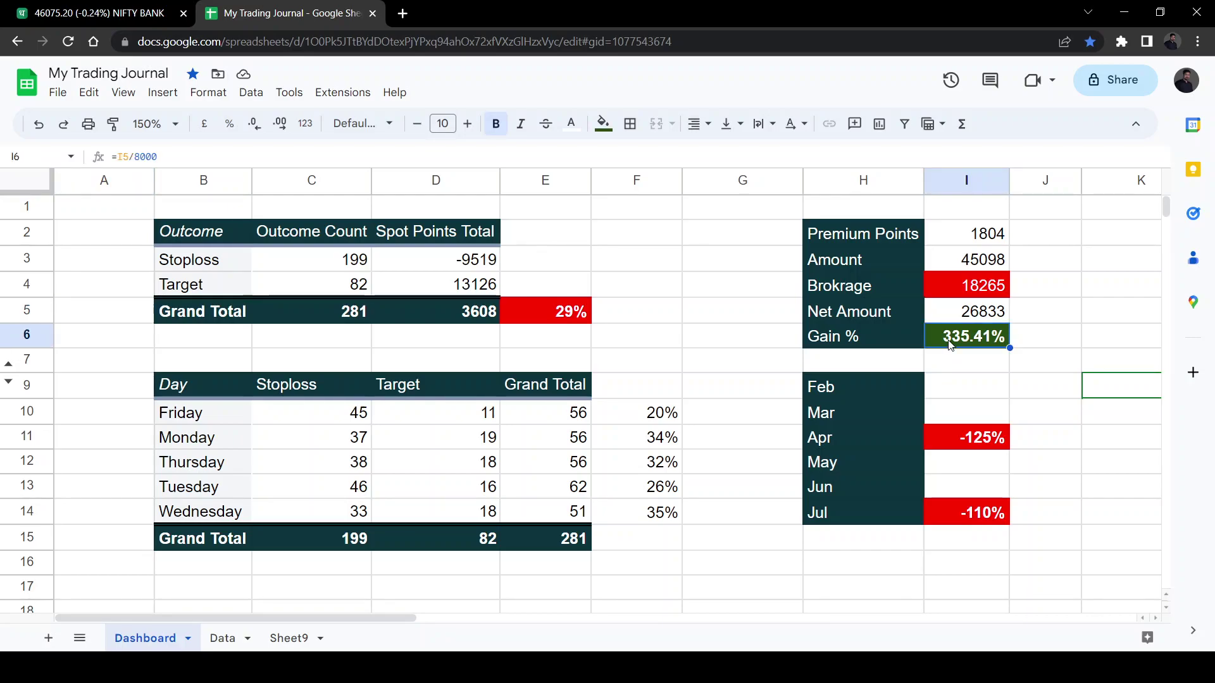
click(671, 338)
click(719, 324)
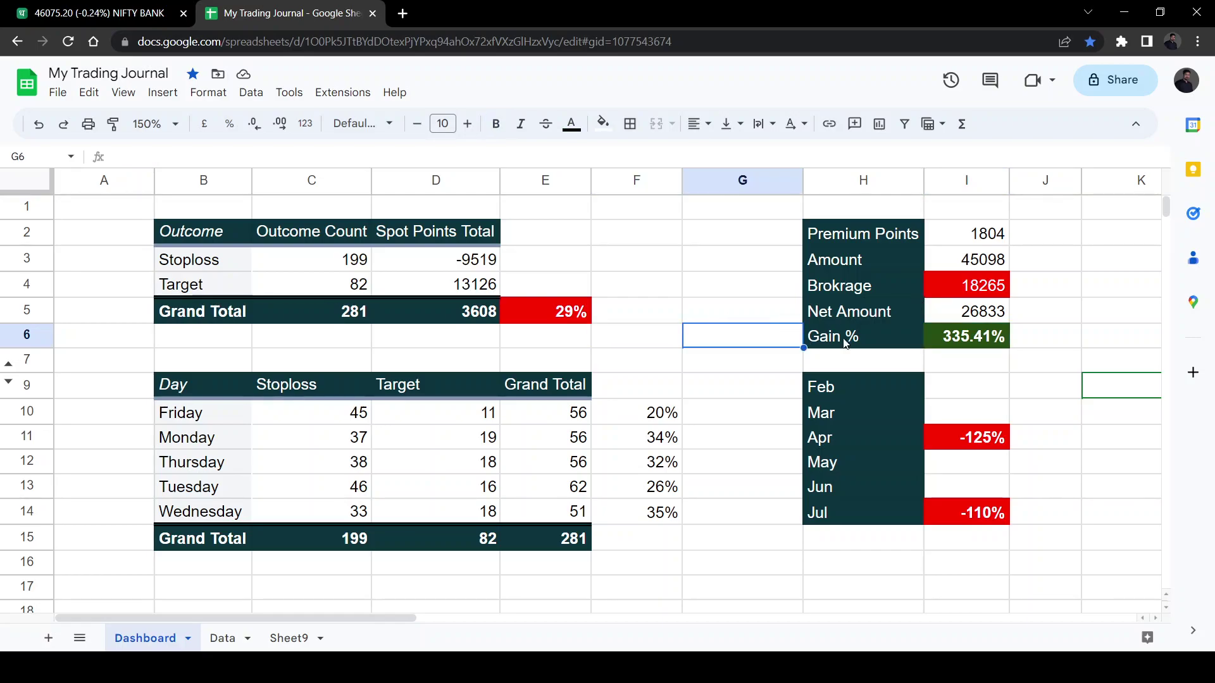
click(935, 346)
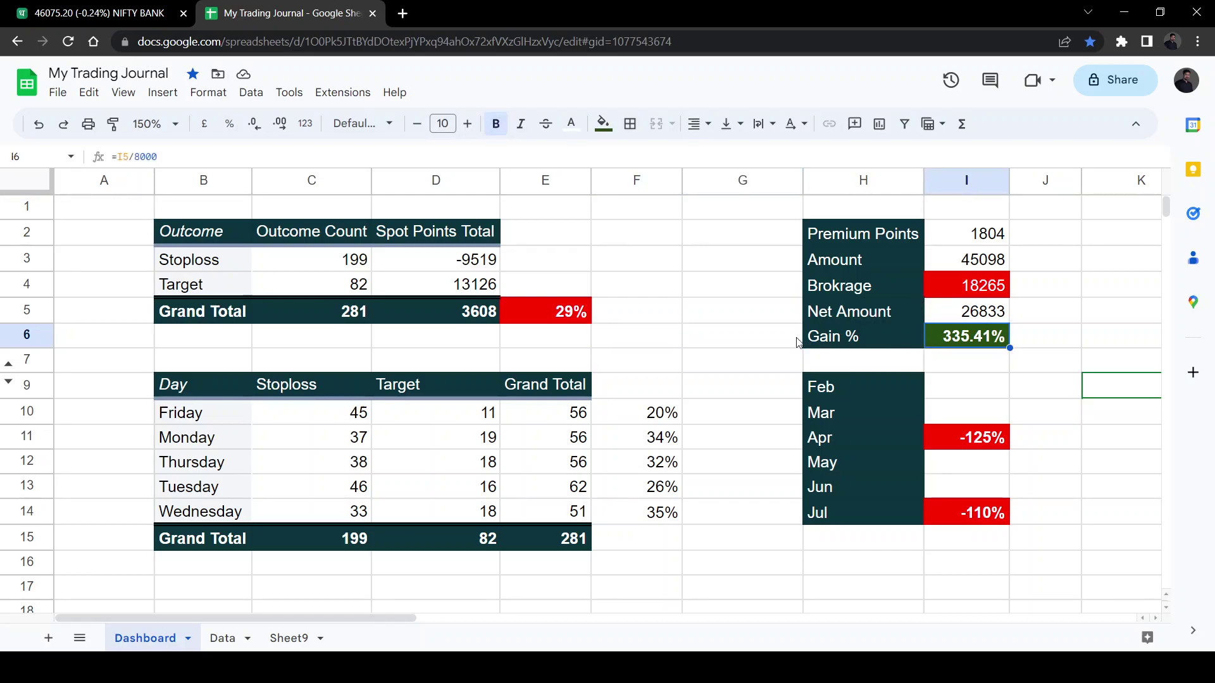
click(703, 347)
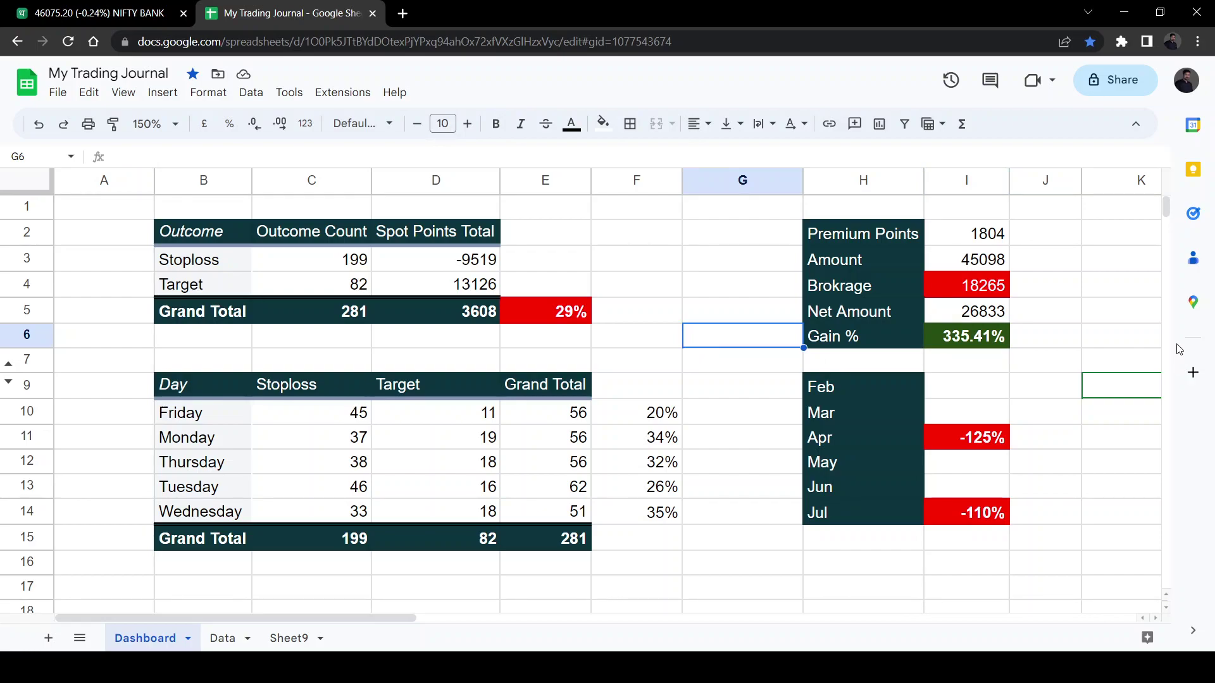
click(991, 339)
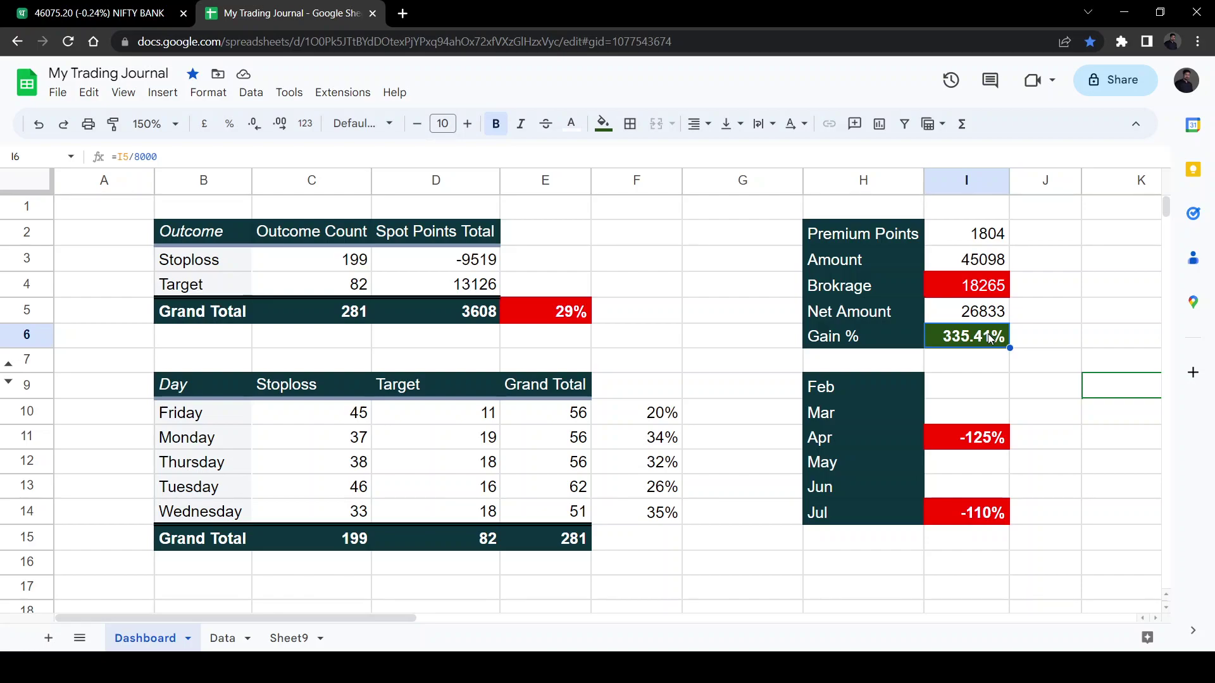
click(703, 359)
click(689, 420)
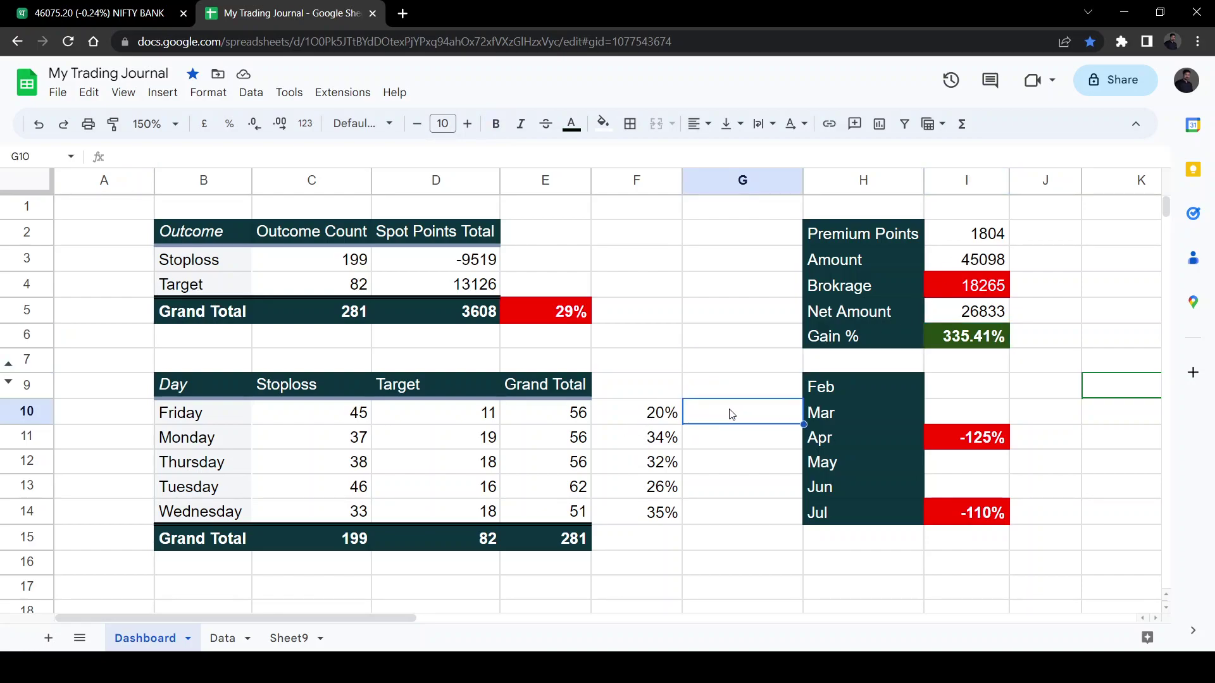
Step: Review the list of months in the Dashboard's monthly results table and examine the result recorded for April
click(859, 390)
click(843, 461)
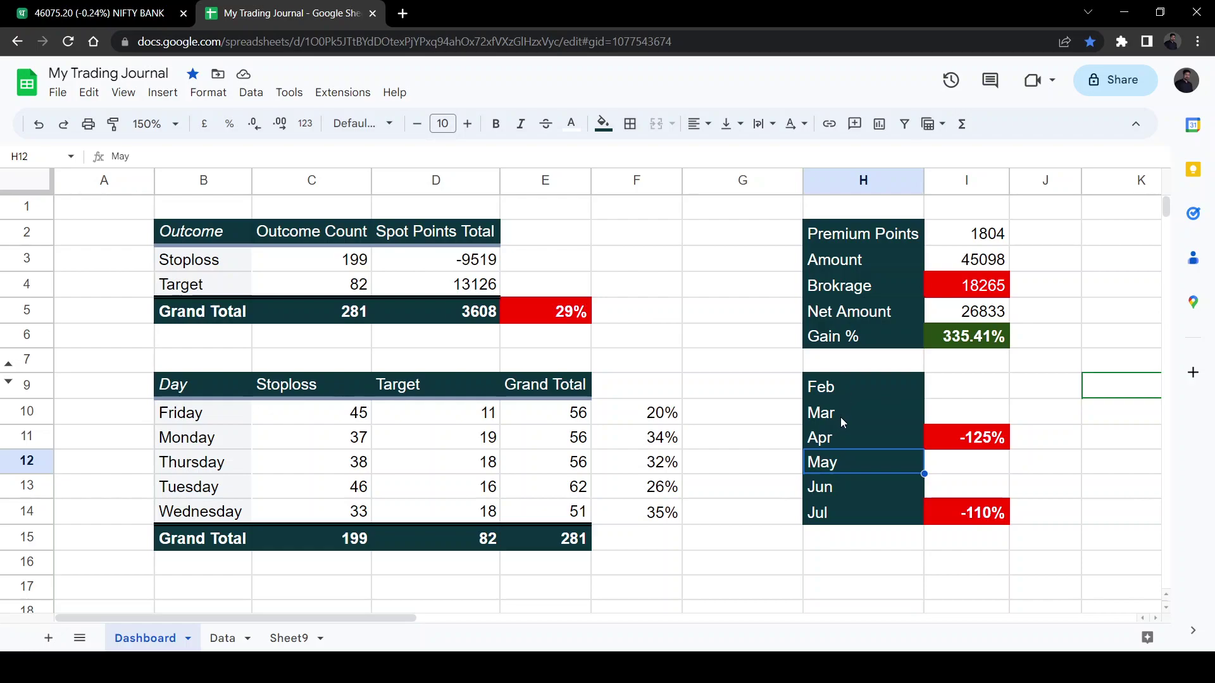
click(833, 437)
click(824, 516)
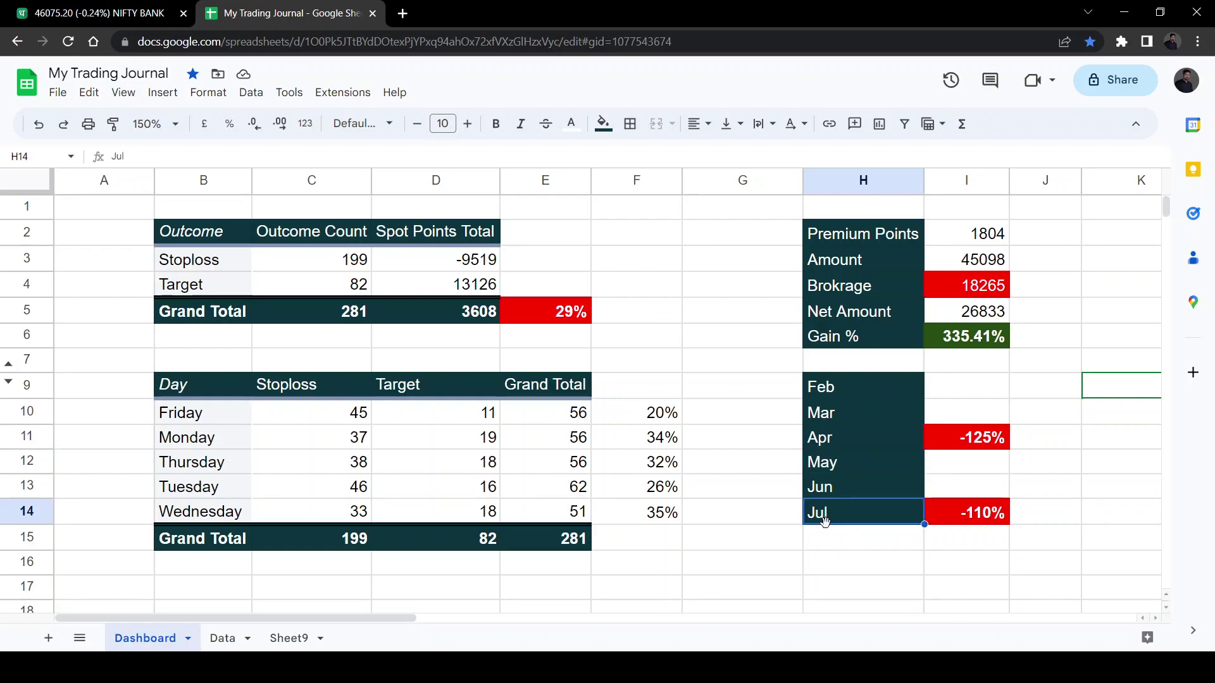
click(737, 436)
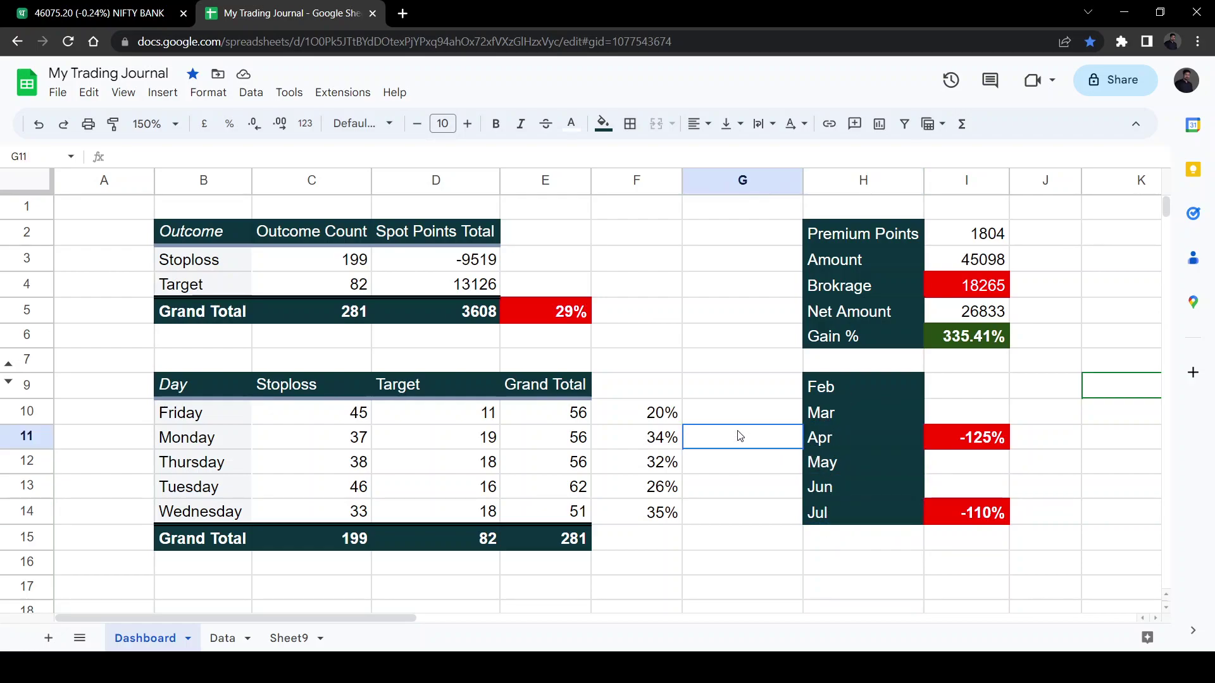
click(1002, 441)
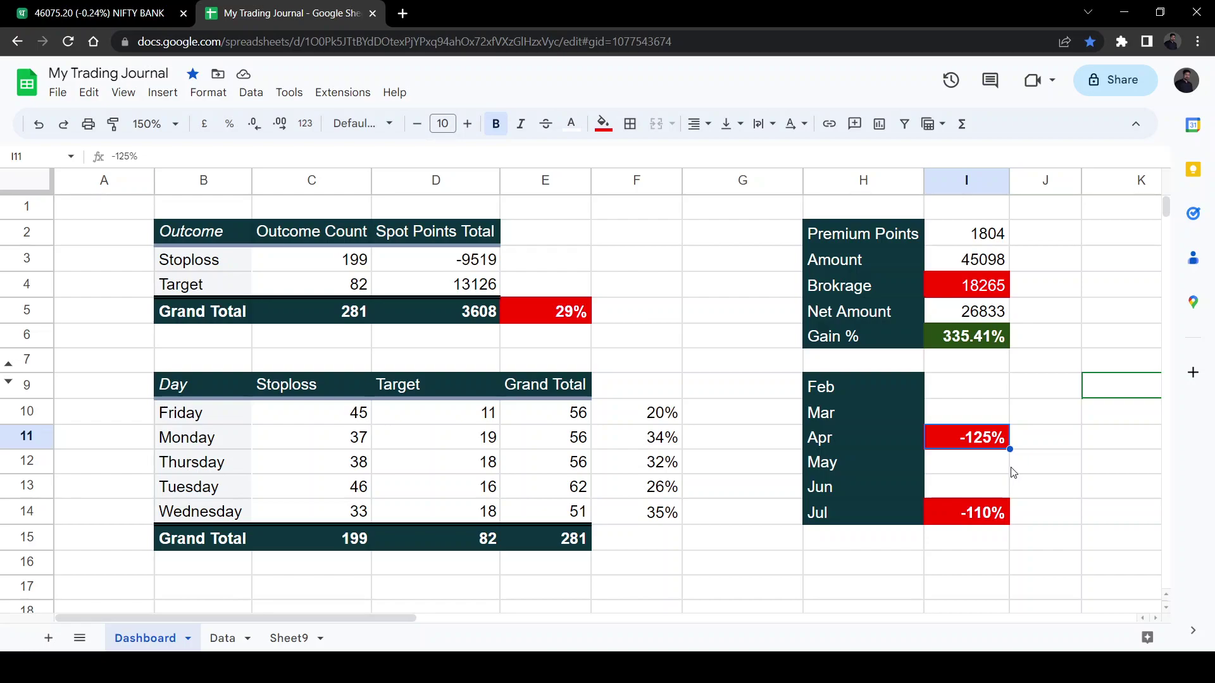
click(876, 413)
click(865, 431)
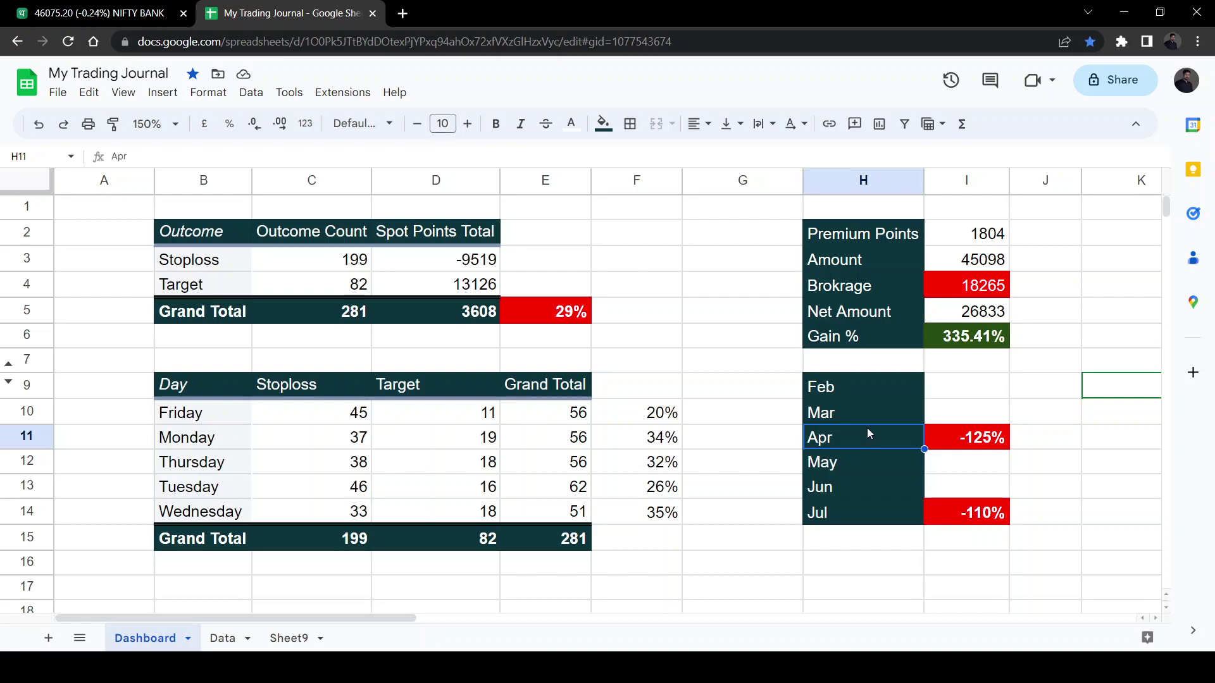
click(946, 444)
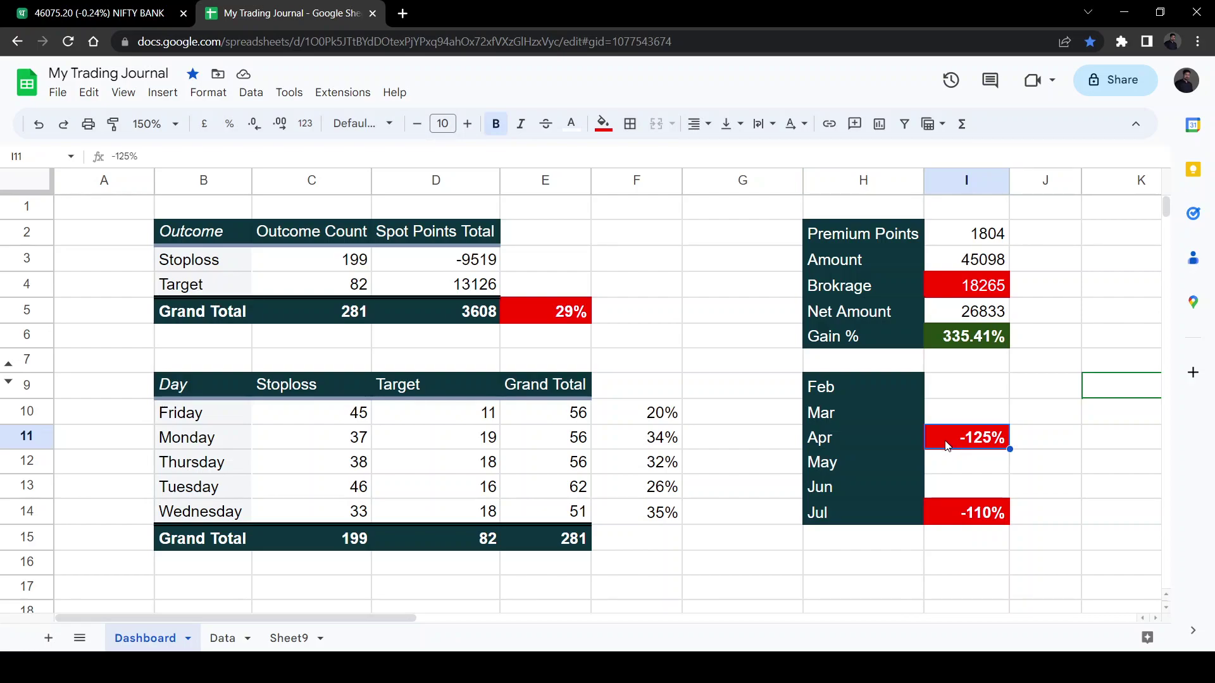
click(751, 447)
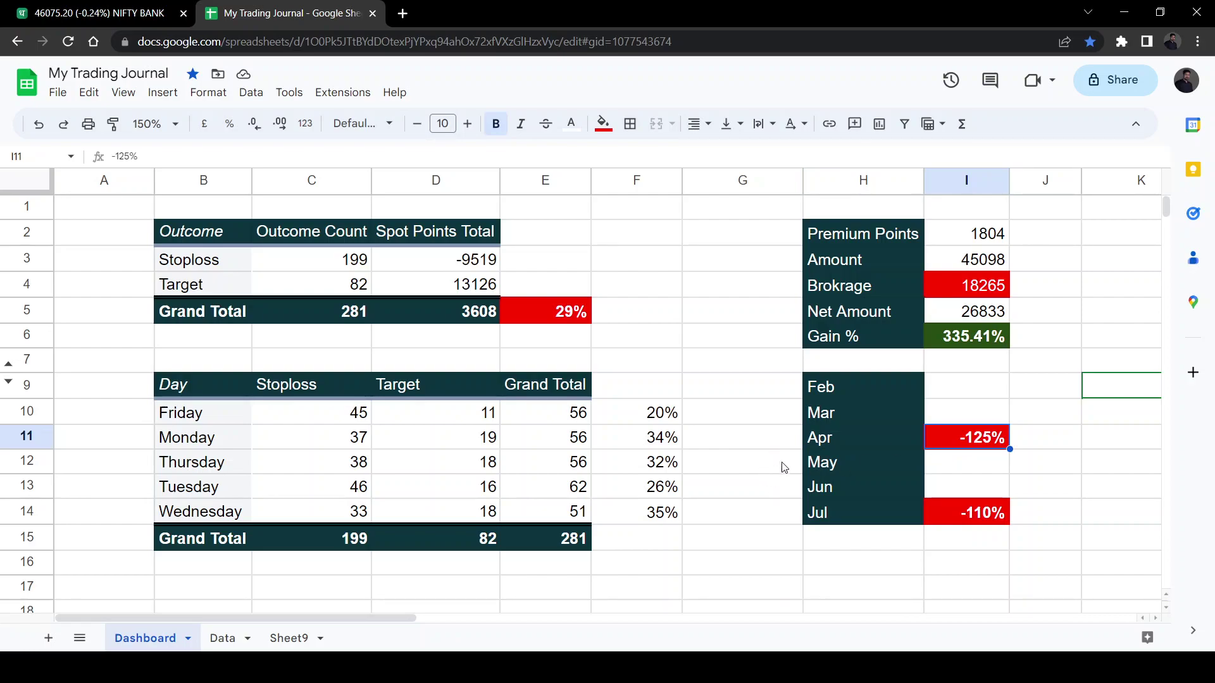
Step: Examine the result recorded for July in the monthly results table, along with the June row
click(821, 517)
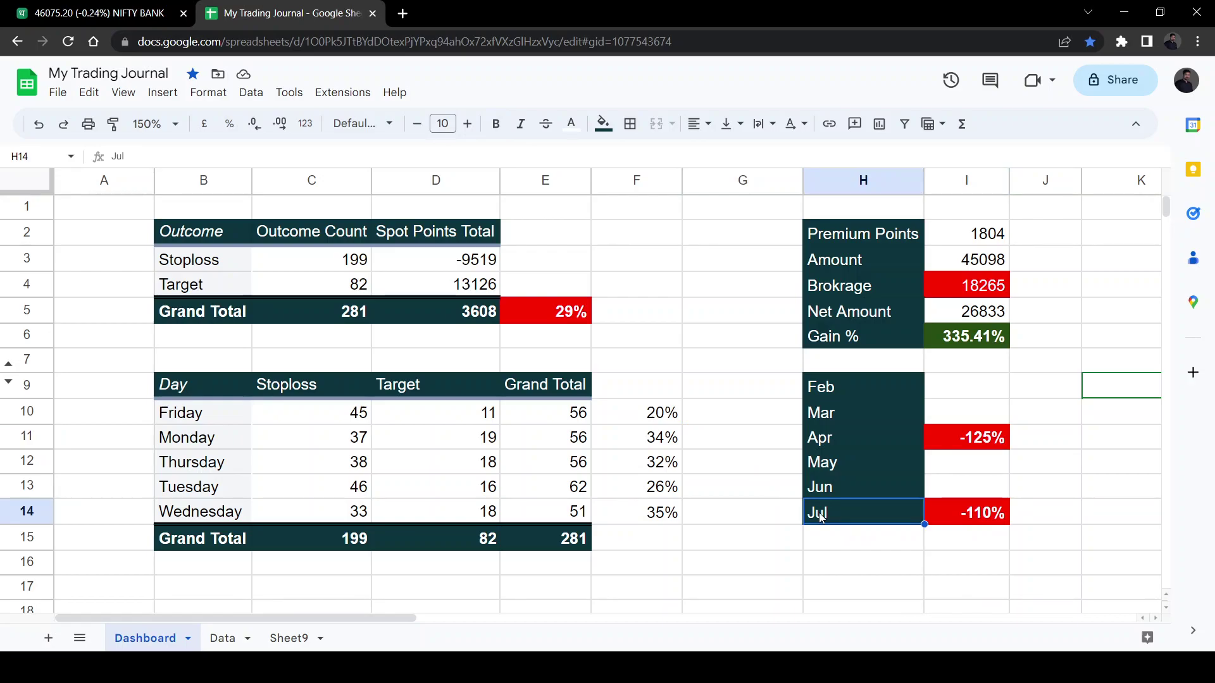
click(1006, 519)
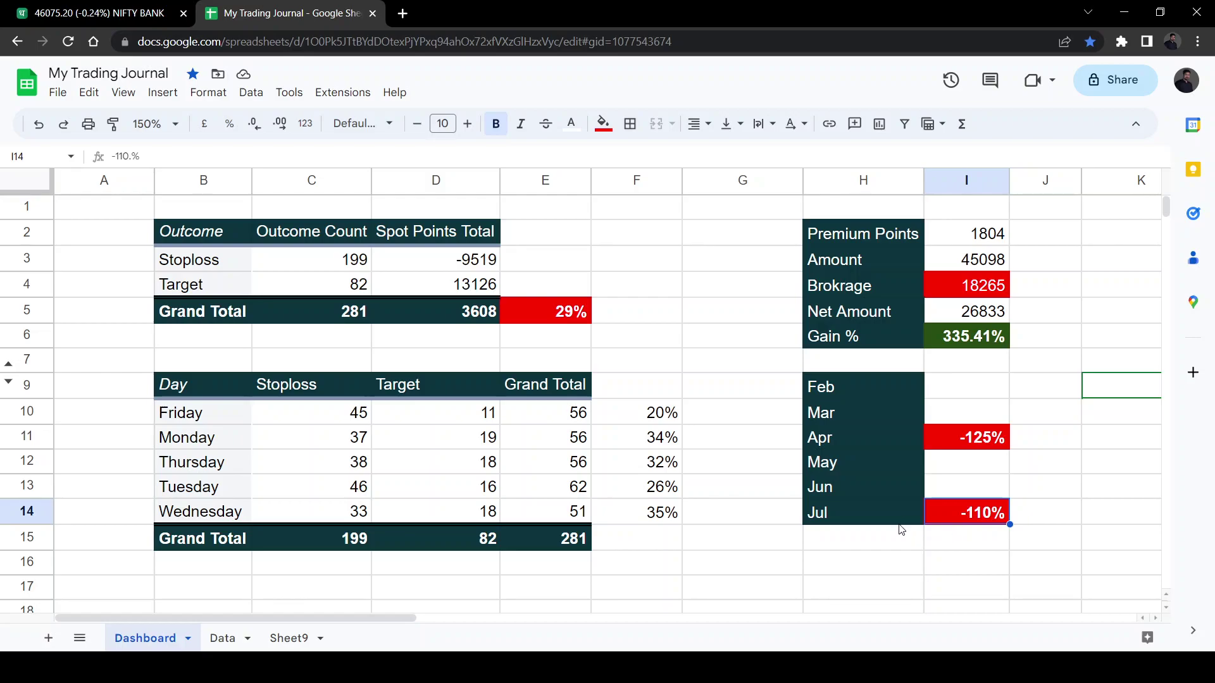
click(877, 485)
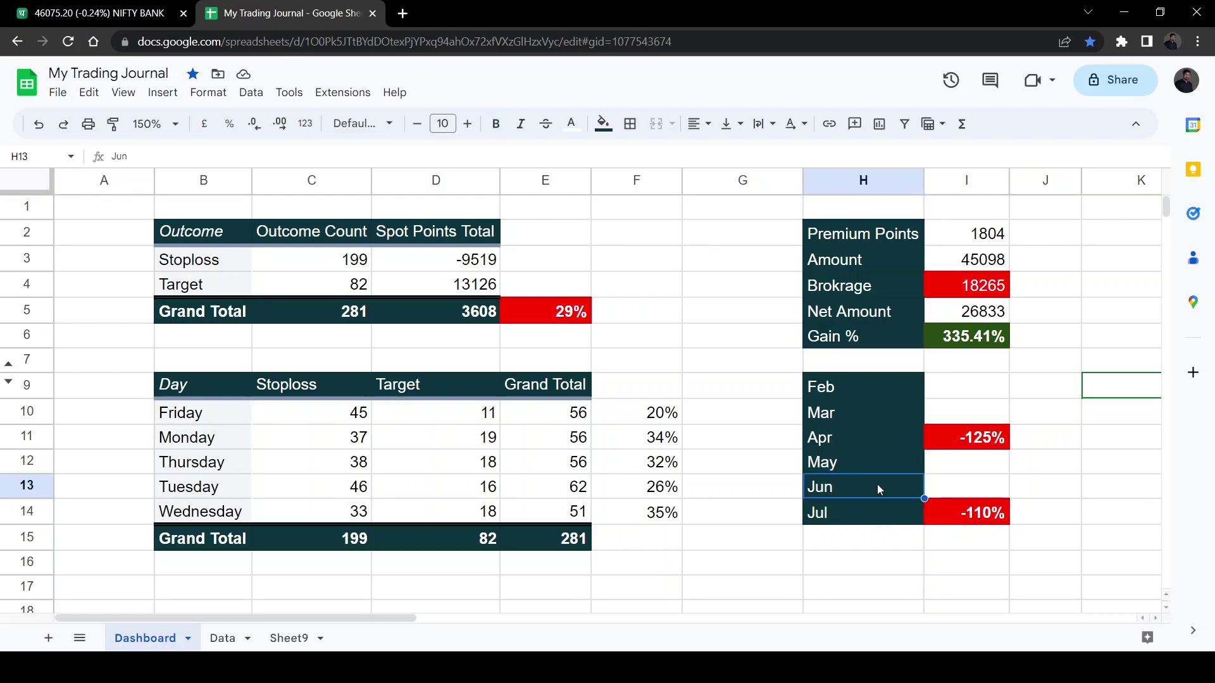
click(898, 515)
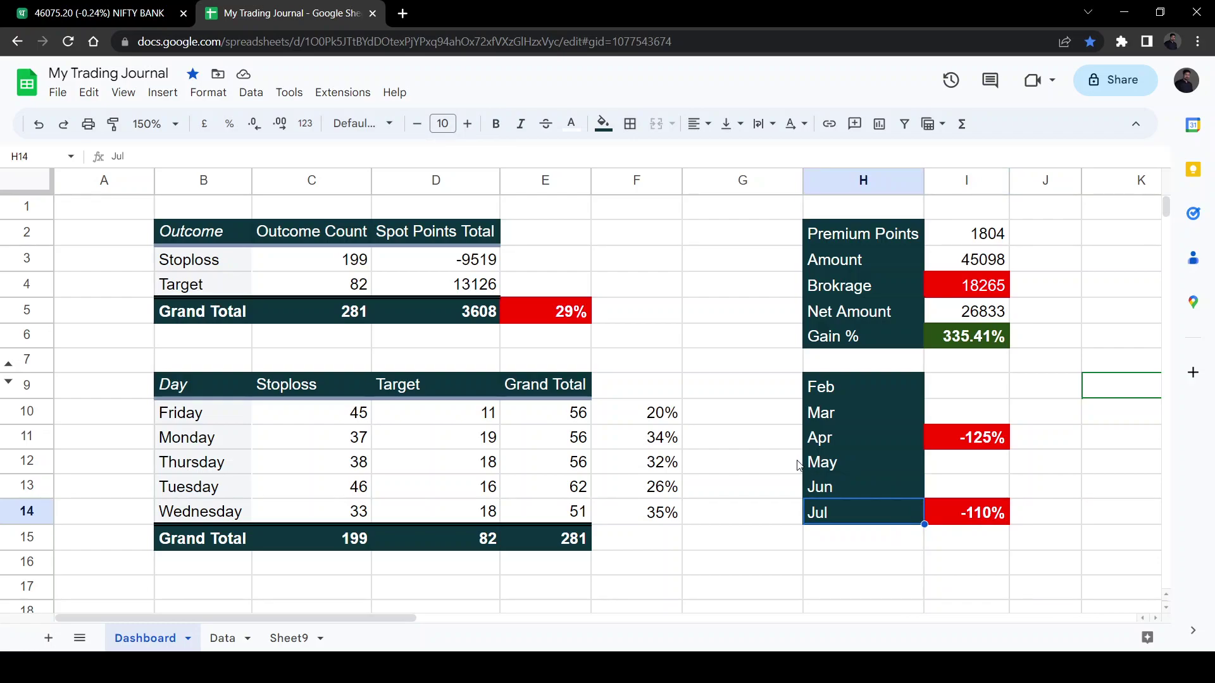
click(784, 441)
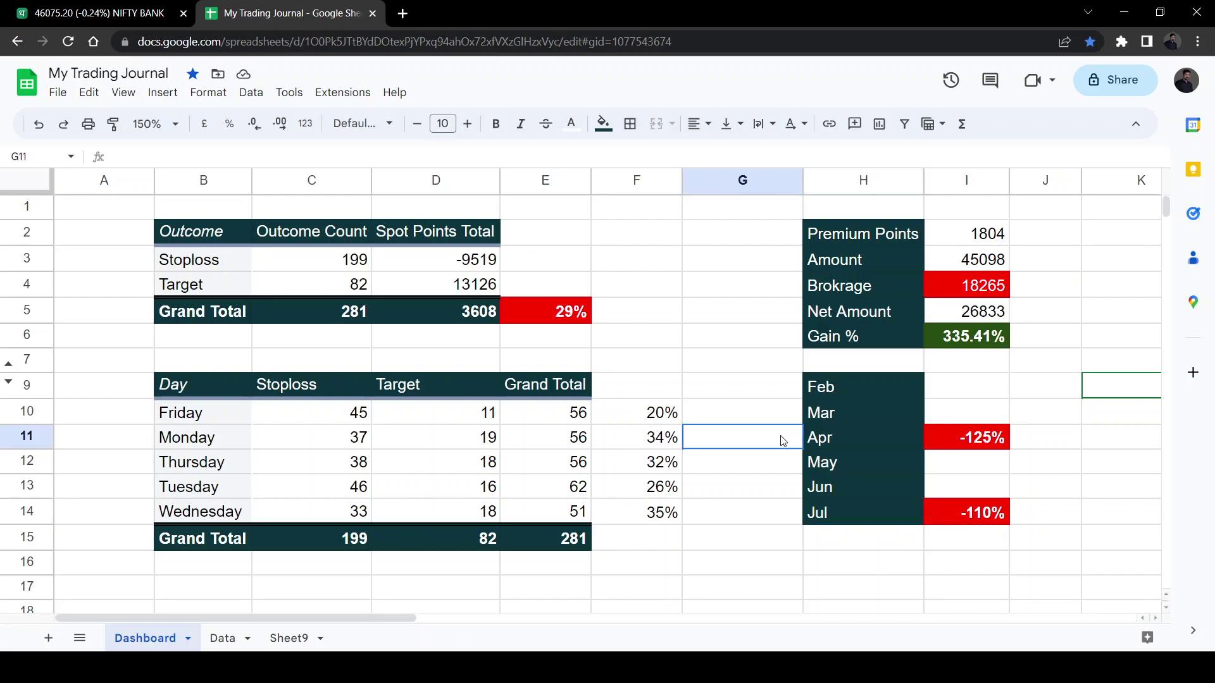
click(753, 366)
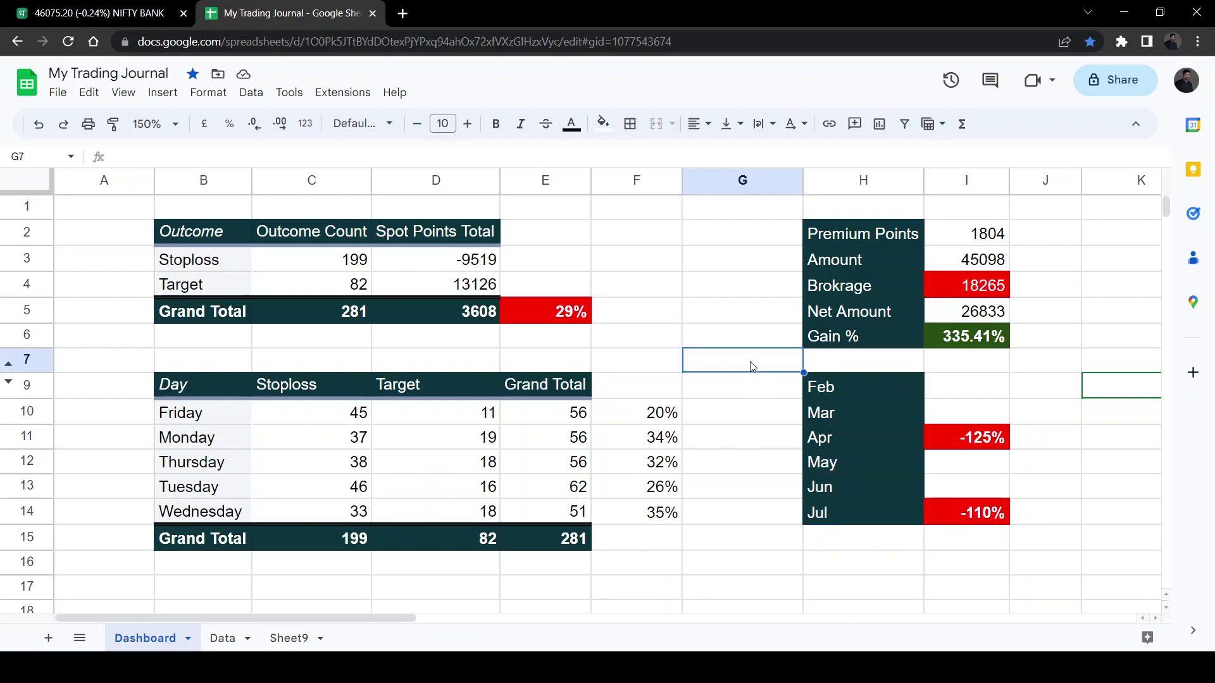
Step: Examine the overall target hit rate and its formula in cell E5, and revisit the April to July rows
click(535, 320)
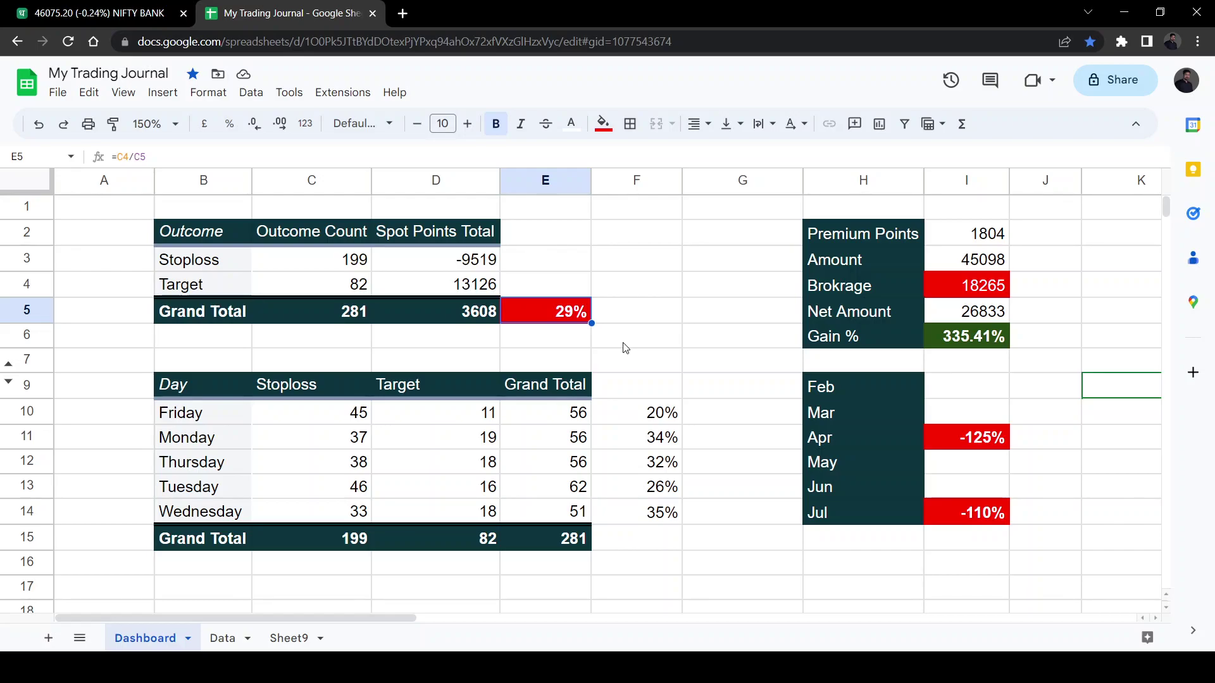
click(624, 312)
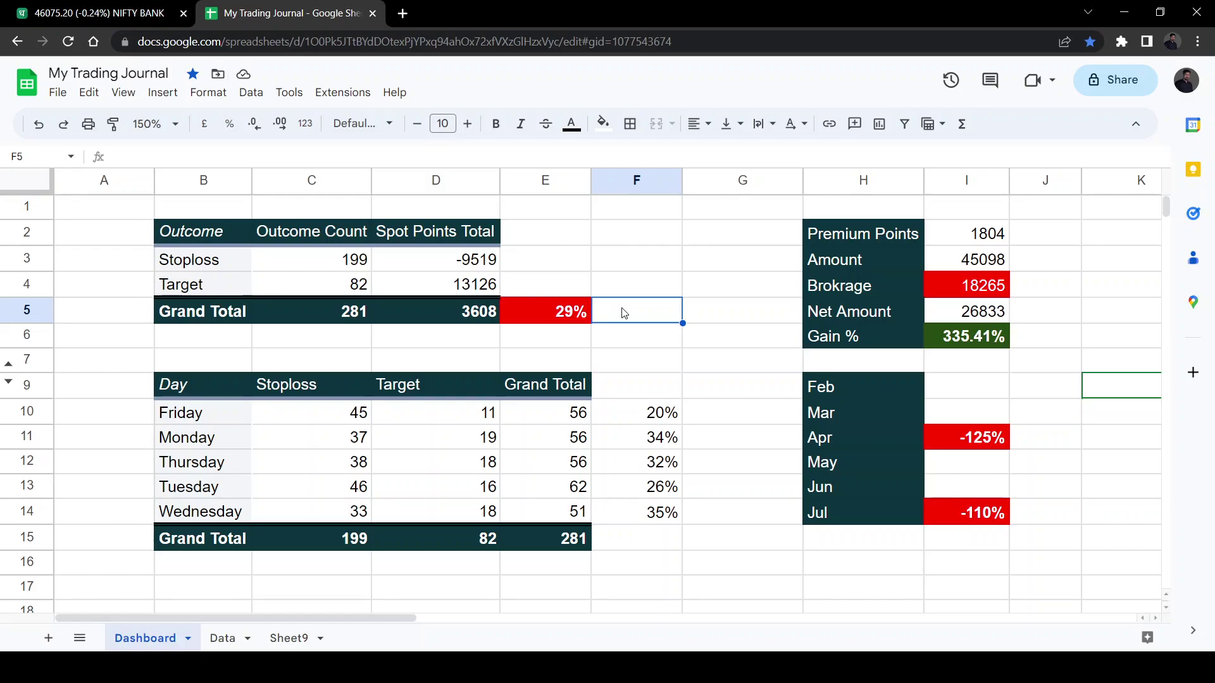
click(549, 320)
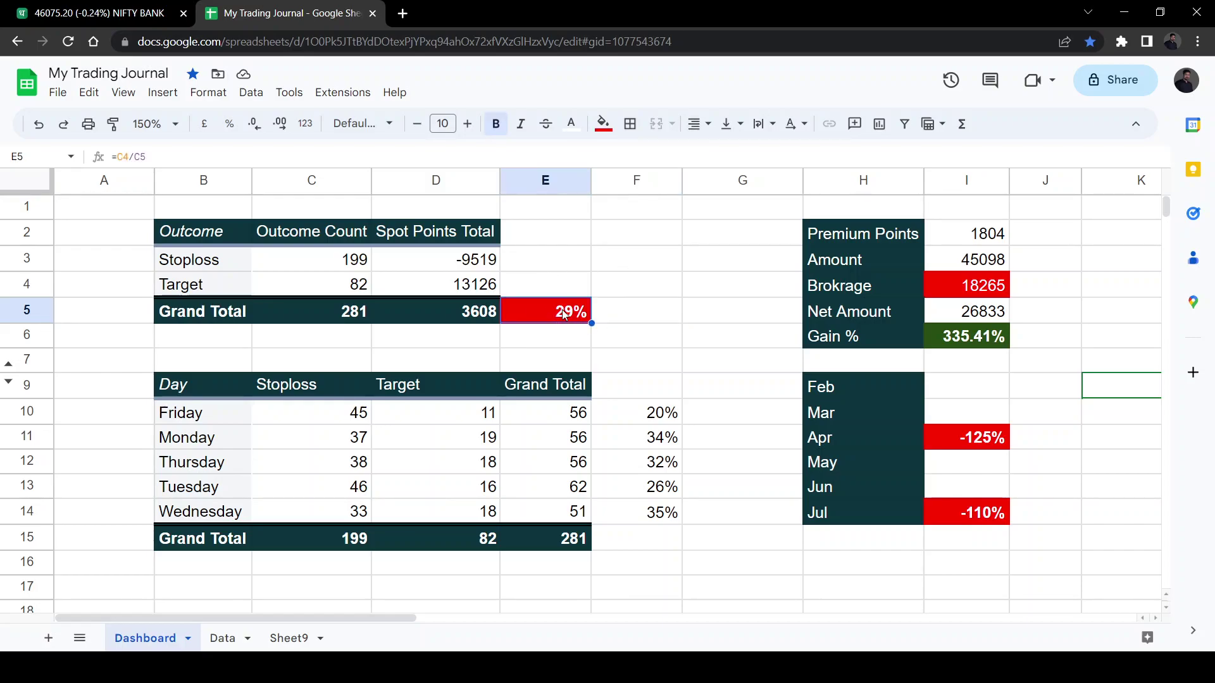
click(625, 339)
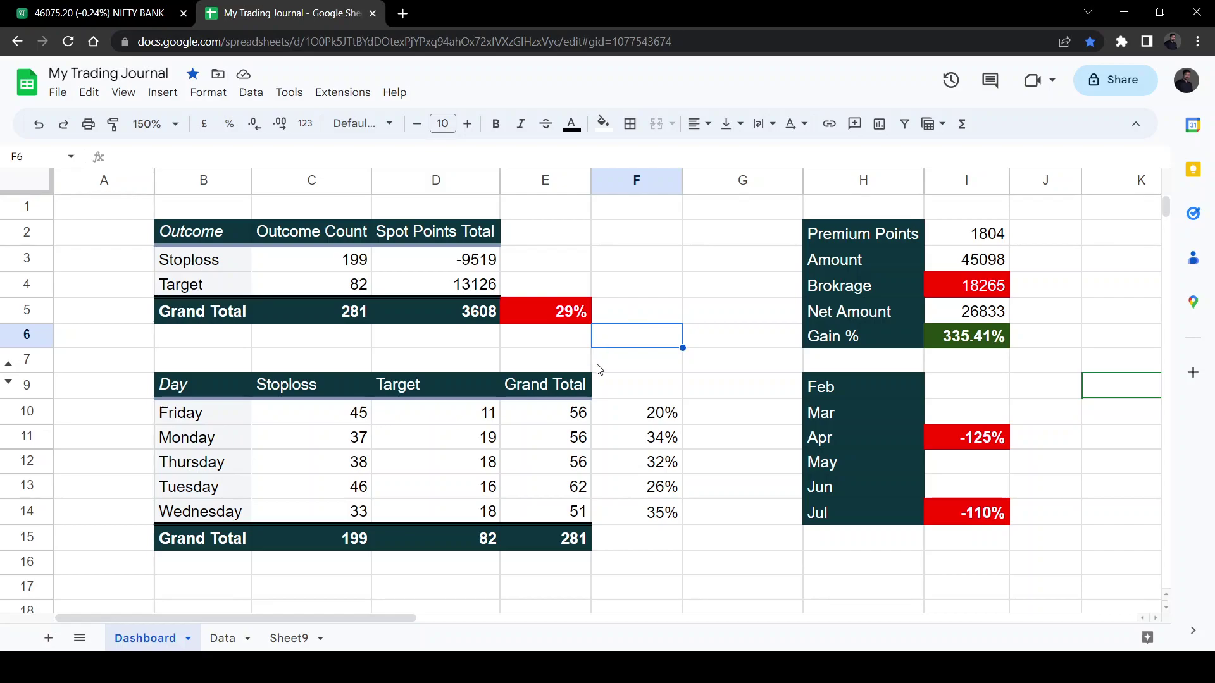
key(Down)
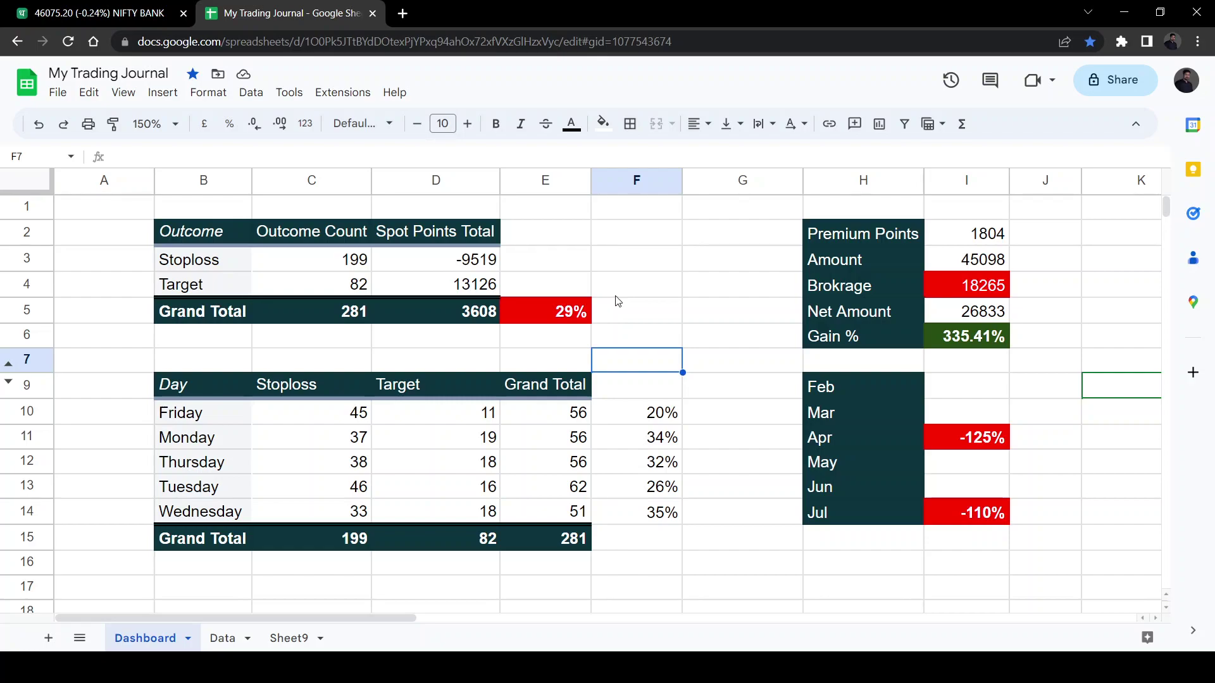
click(548, 309)
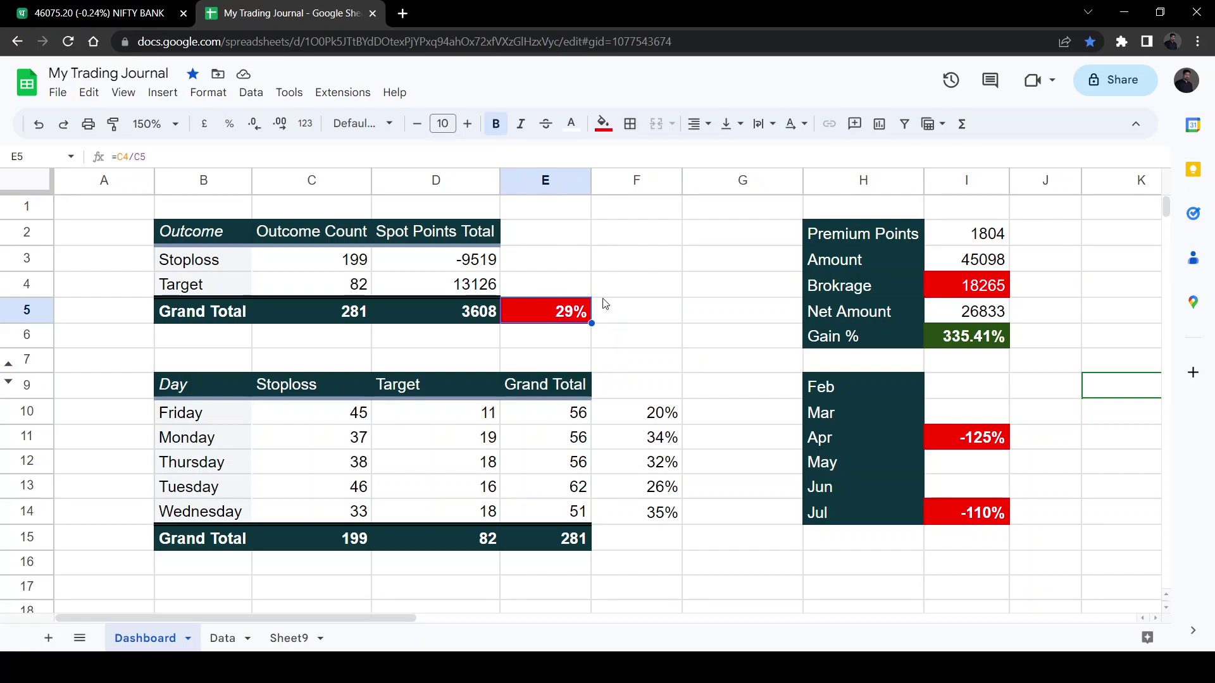
click(660, 337)
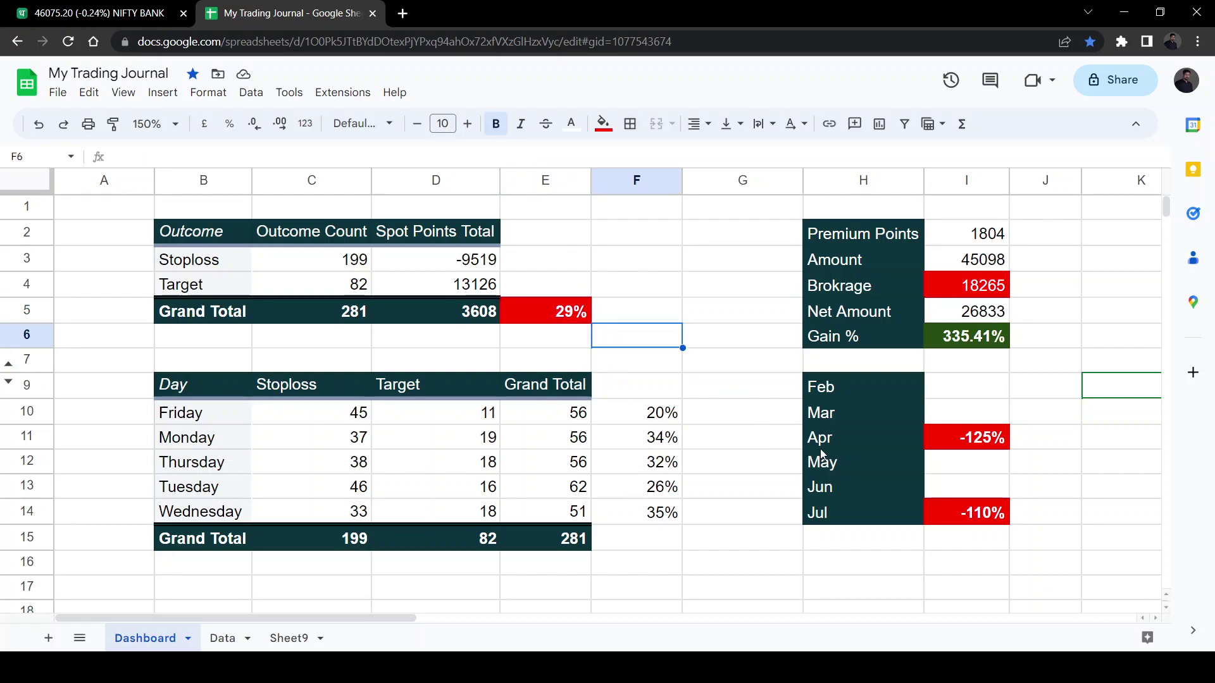
click(861, 436)
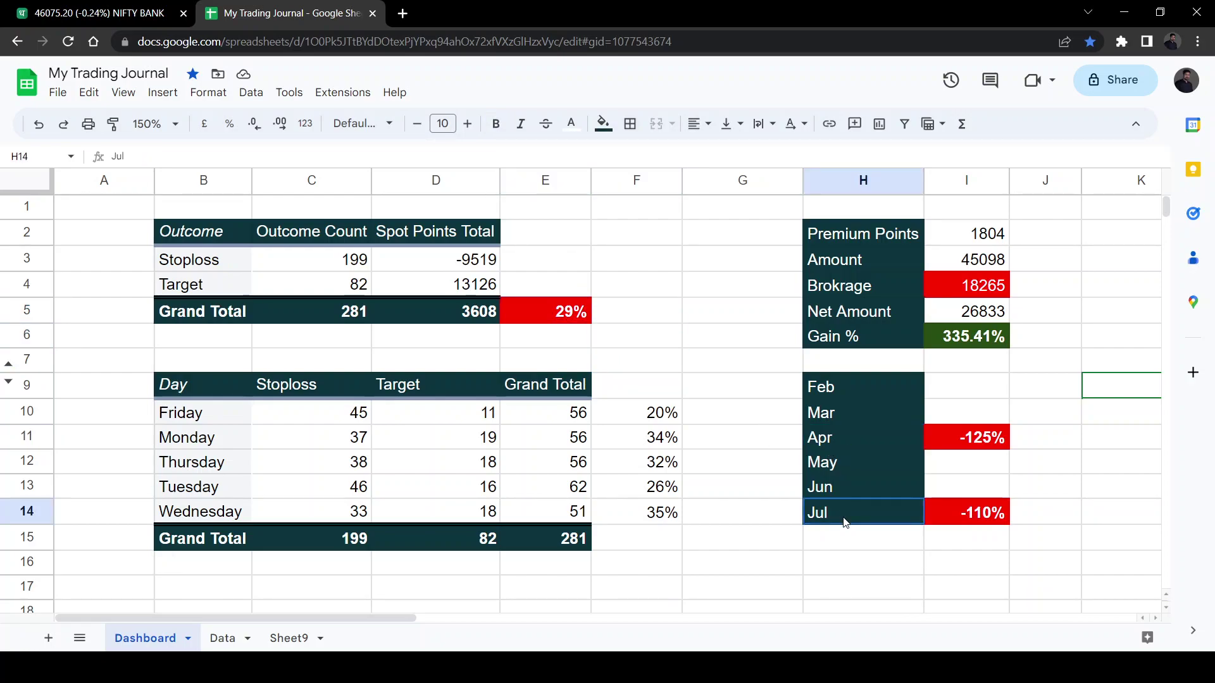
click(739, 375)
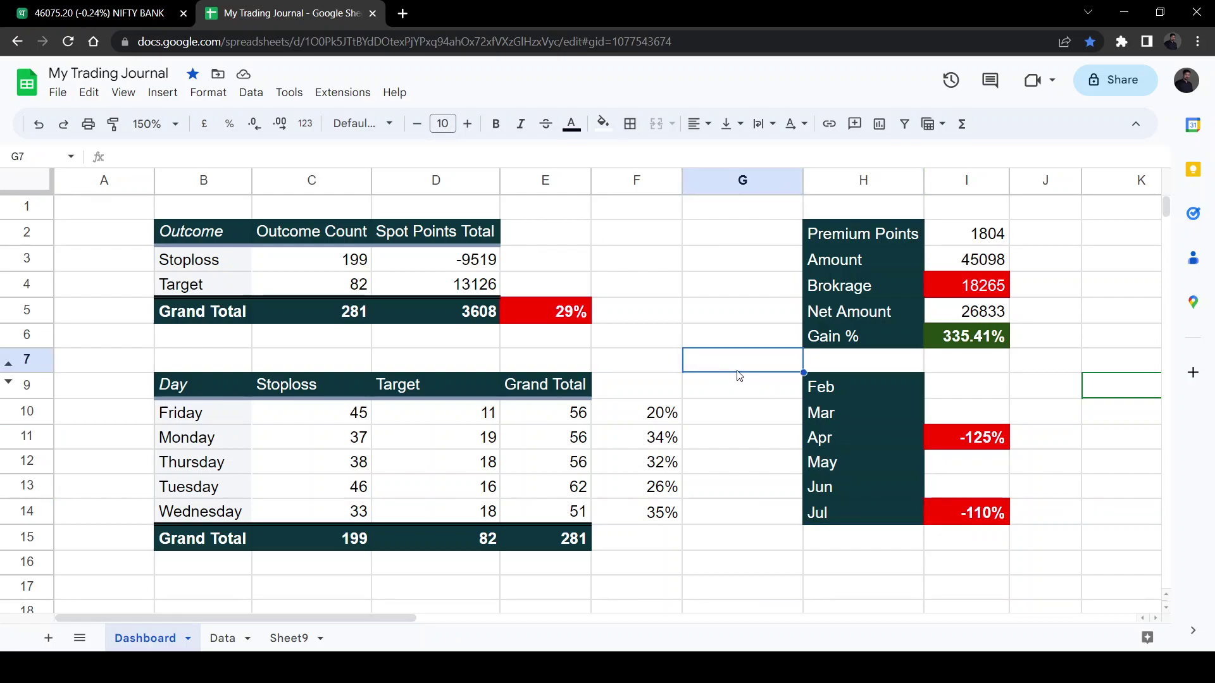
click(674, 309)
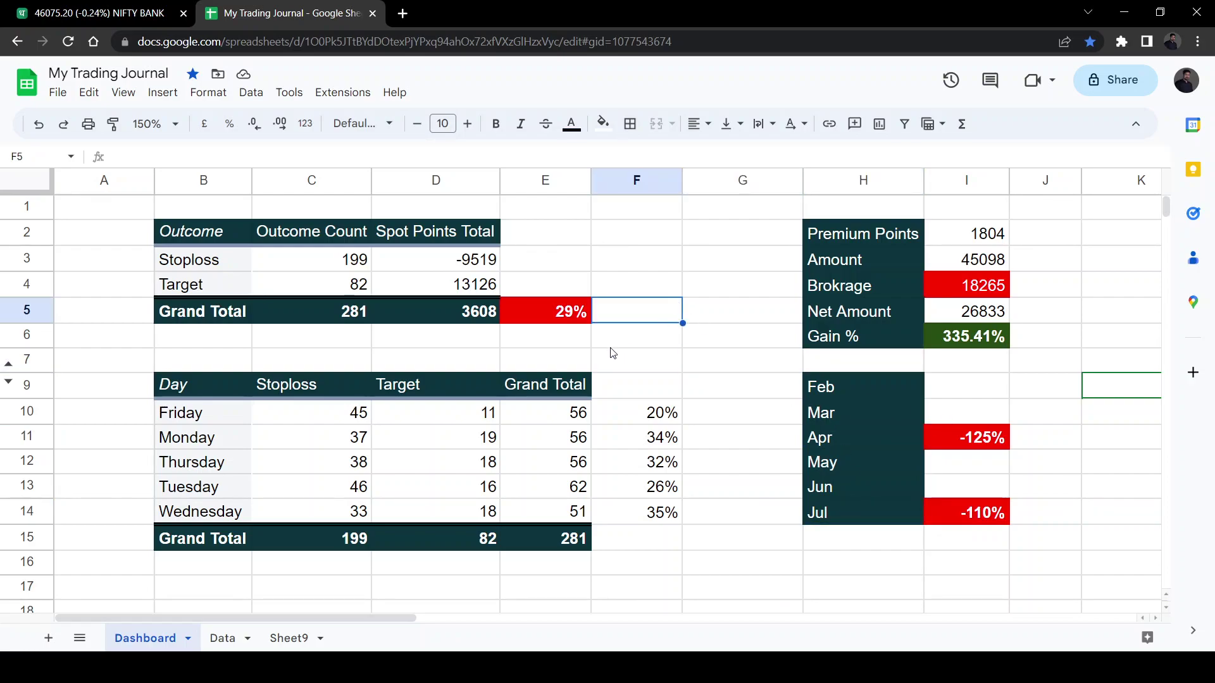
click(648, 346)
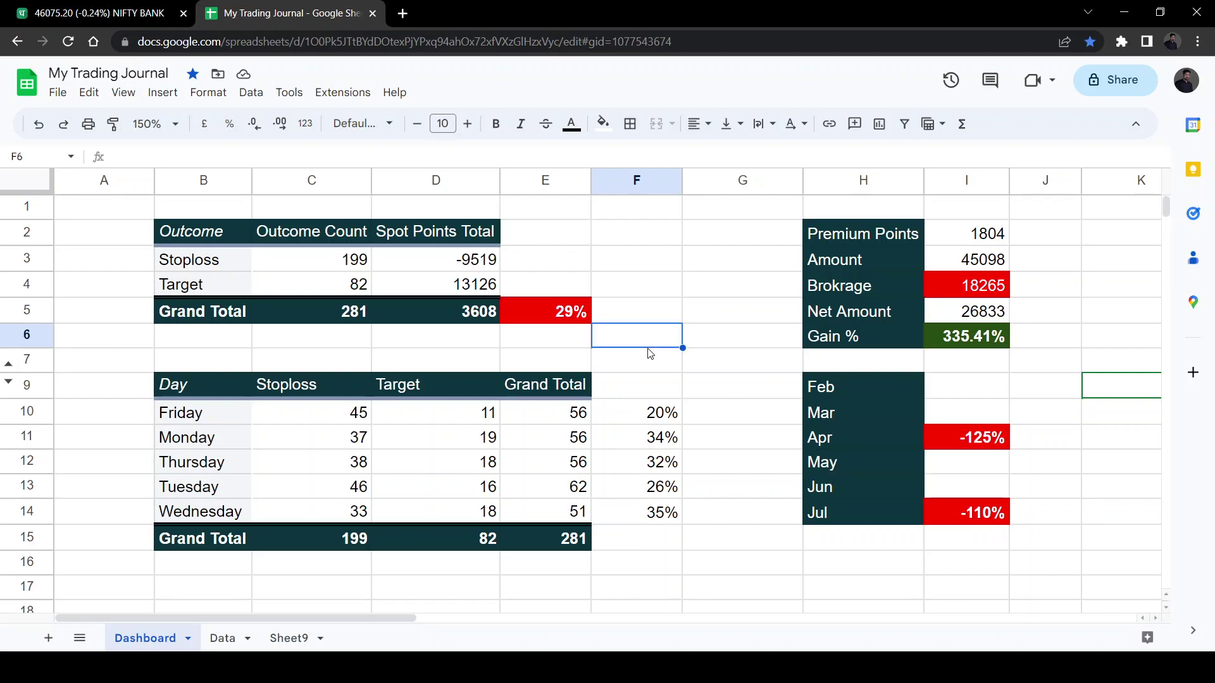
click(646, 295)
click(660, 316)
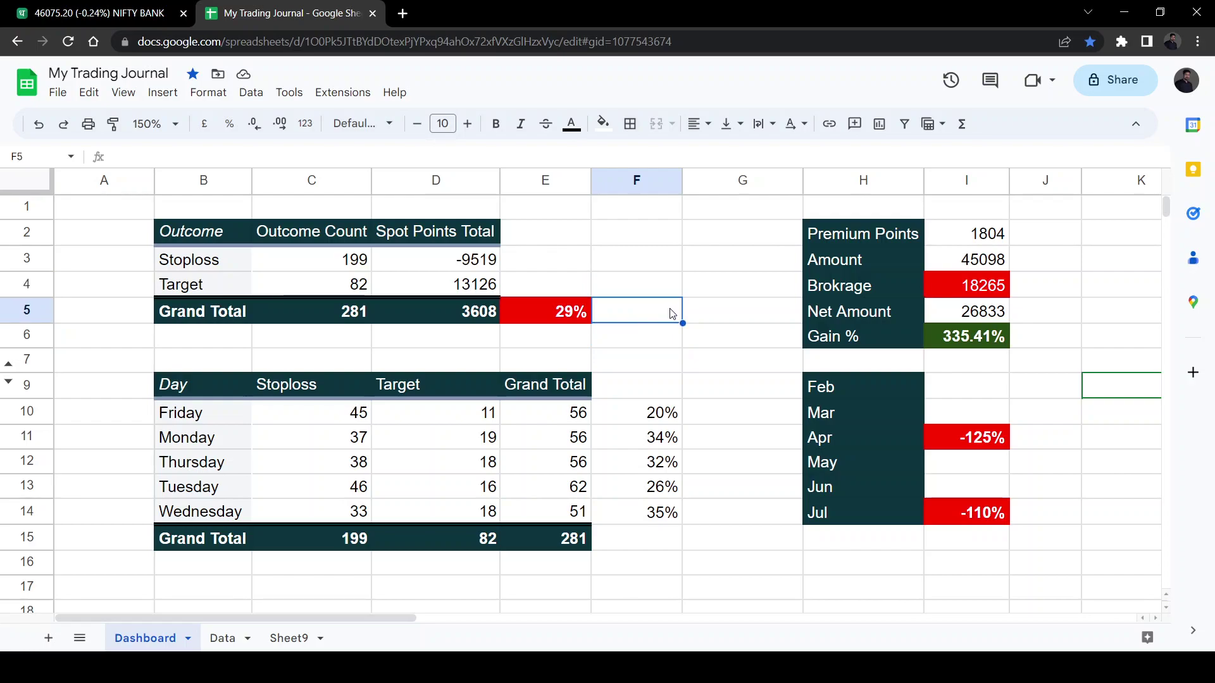
click(700, 318)
click(369, 340)
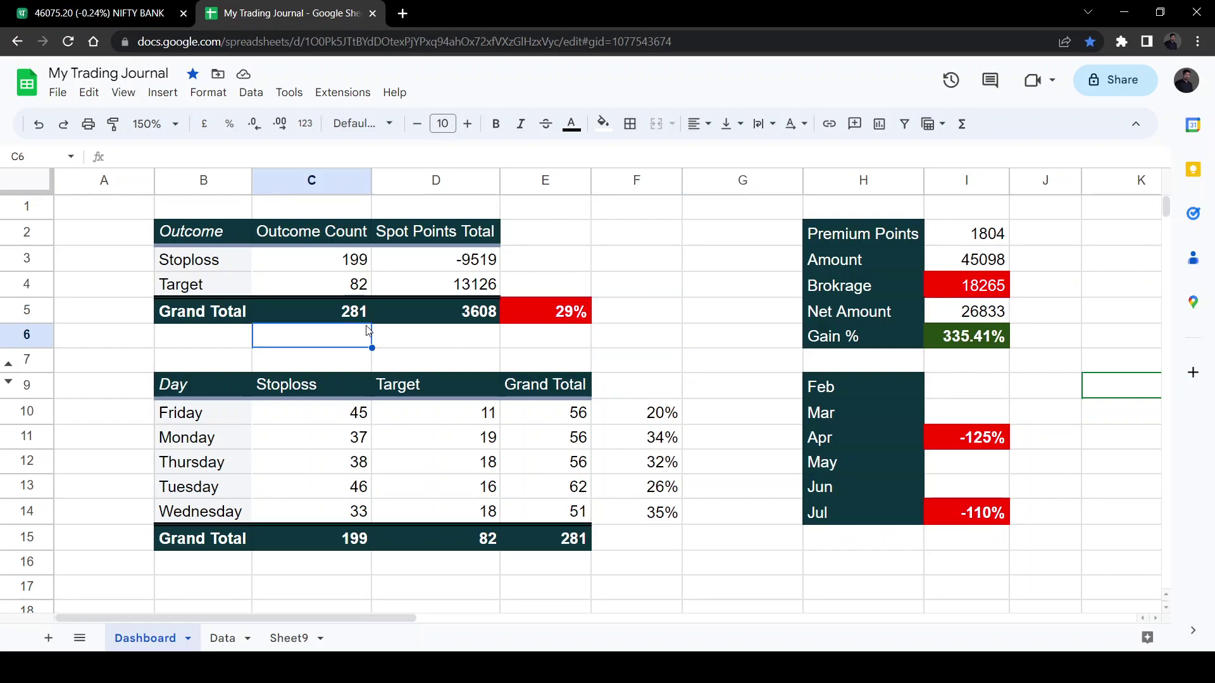
Step: Examine the grand total of the outcome count, and the Wednesday and Monday target hit rates in the weekday table
click(329, 313)
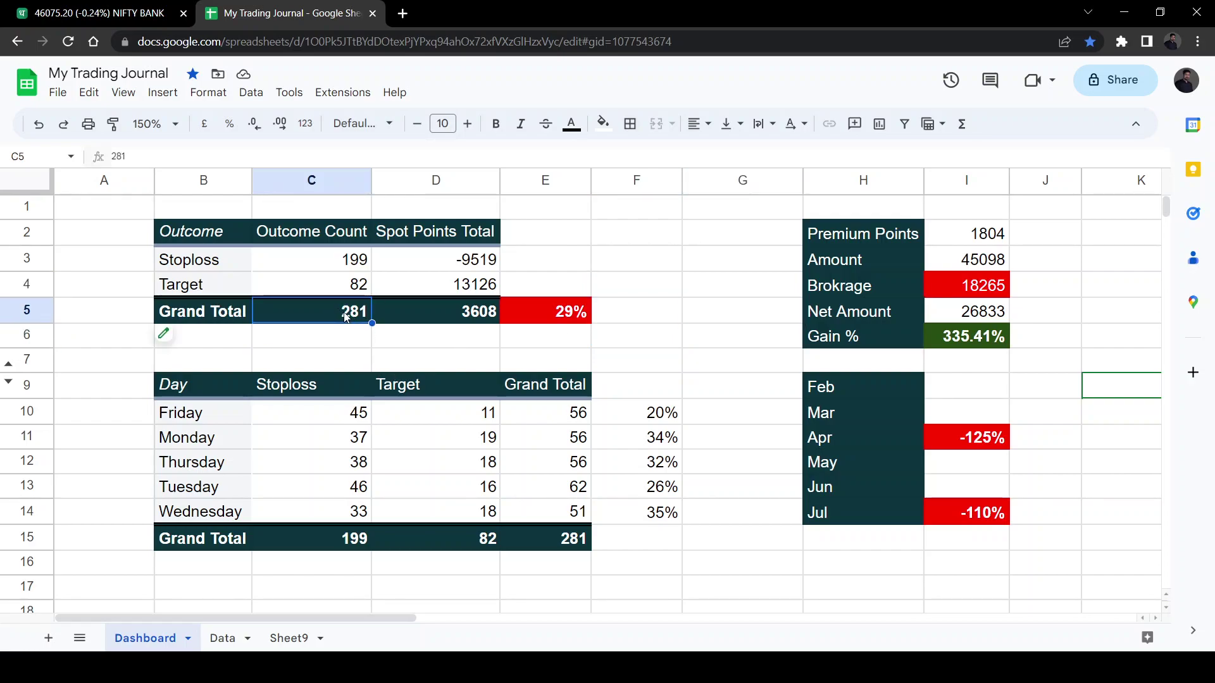
click(372, 339)
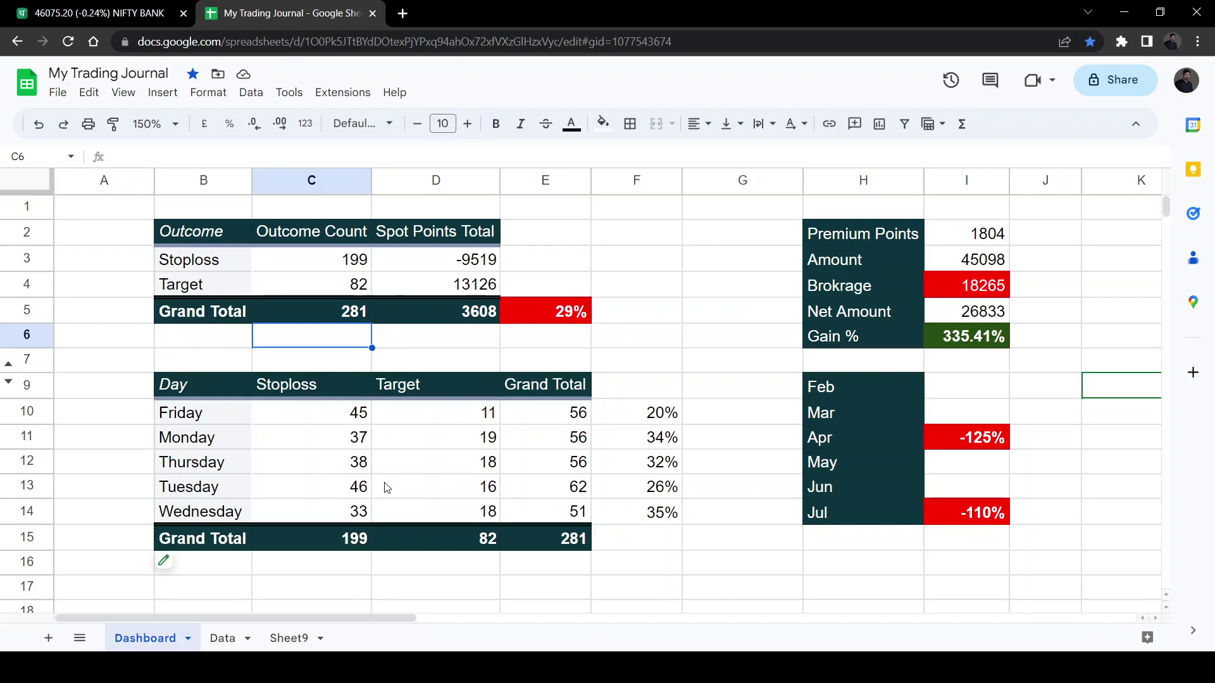
scroll(398, 455, down, 1)
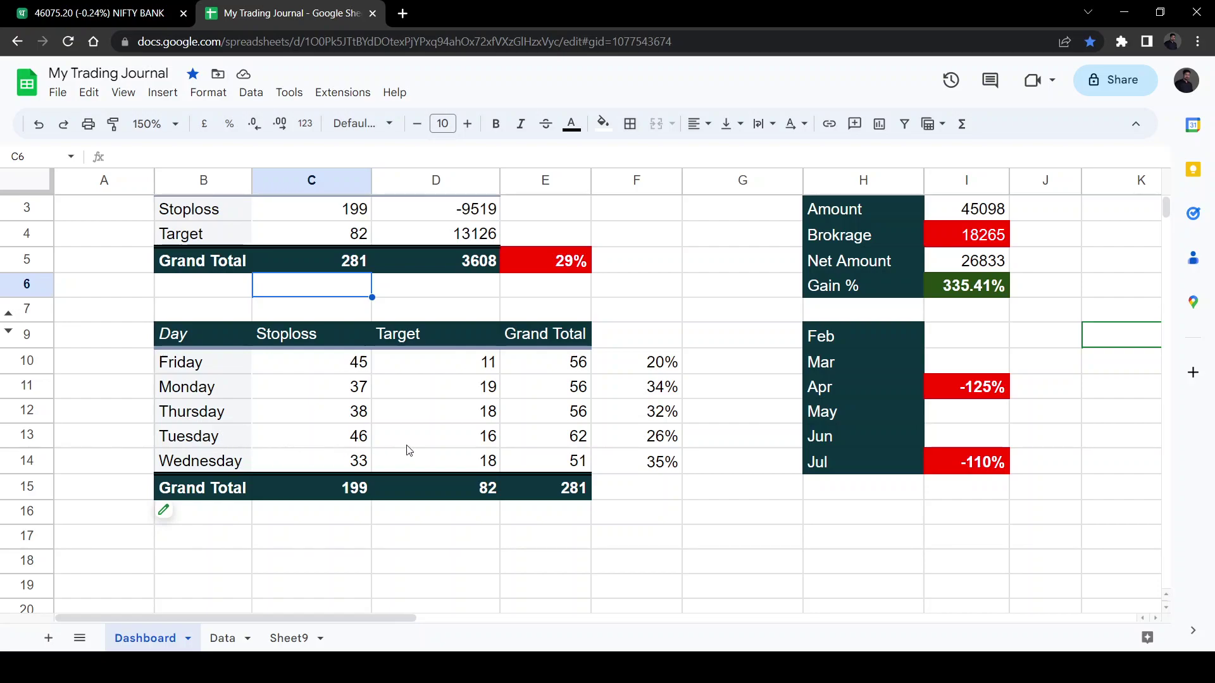
scroll(574, 383, down, 1)
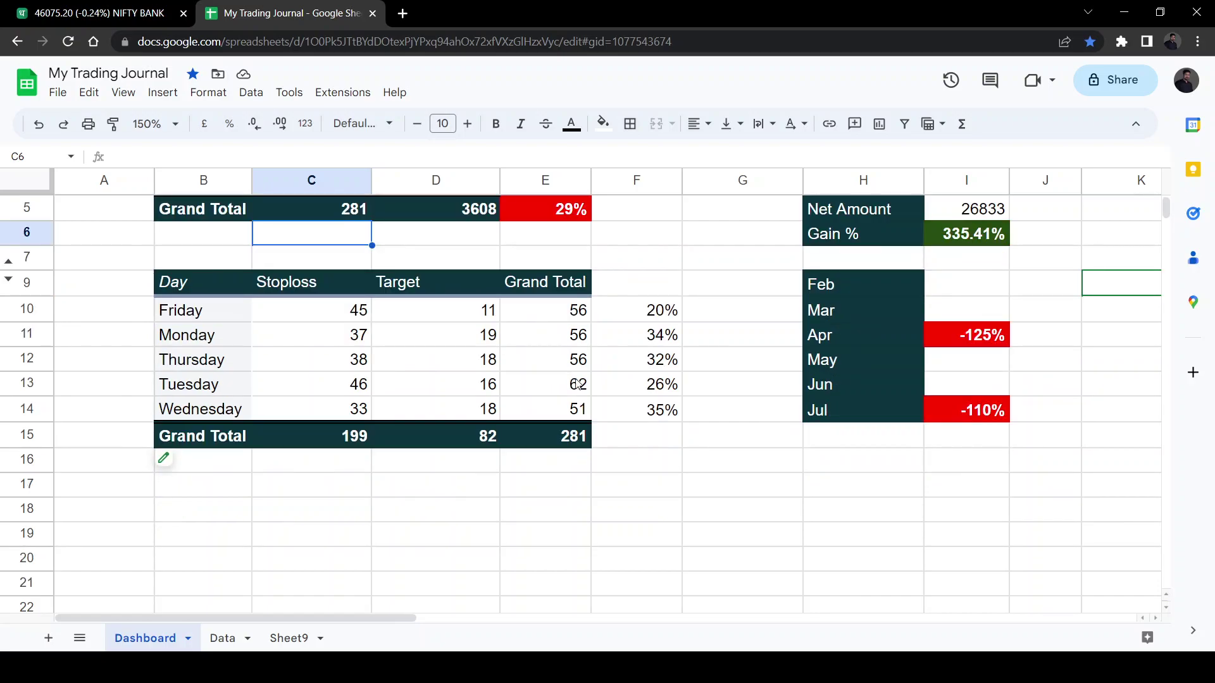
click(662, 414)
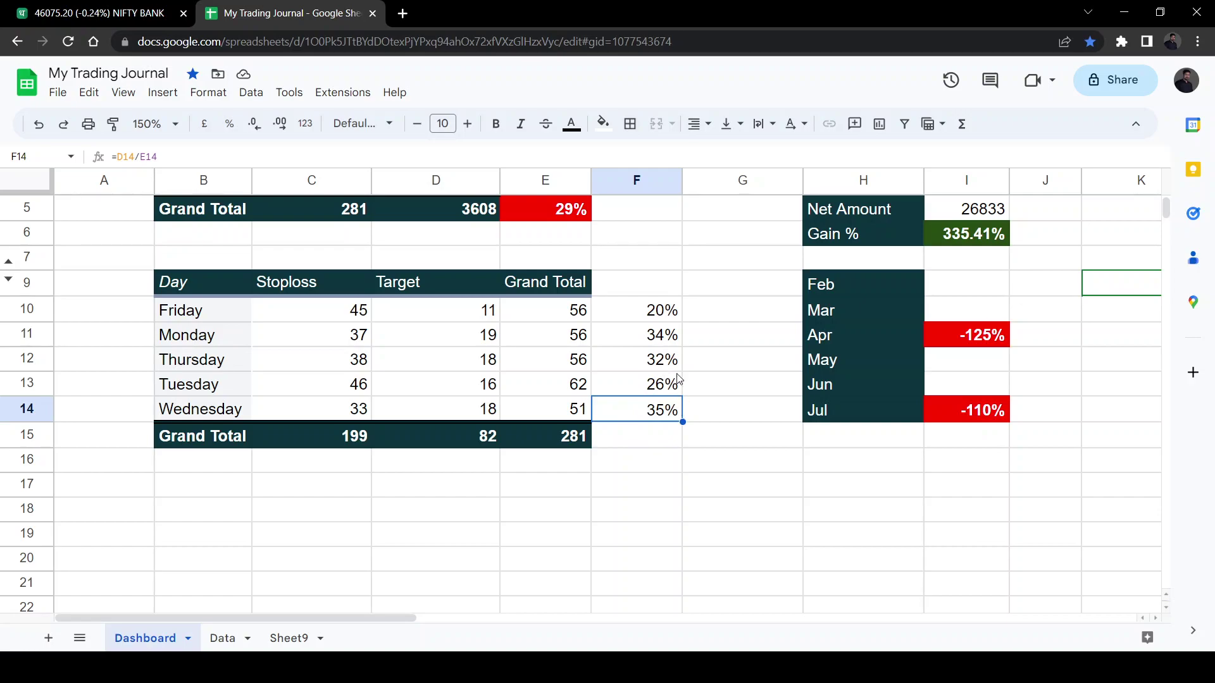
click(678, 340)
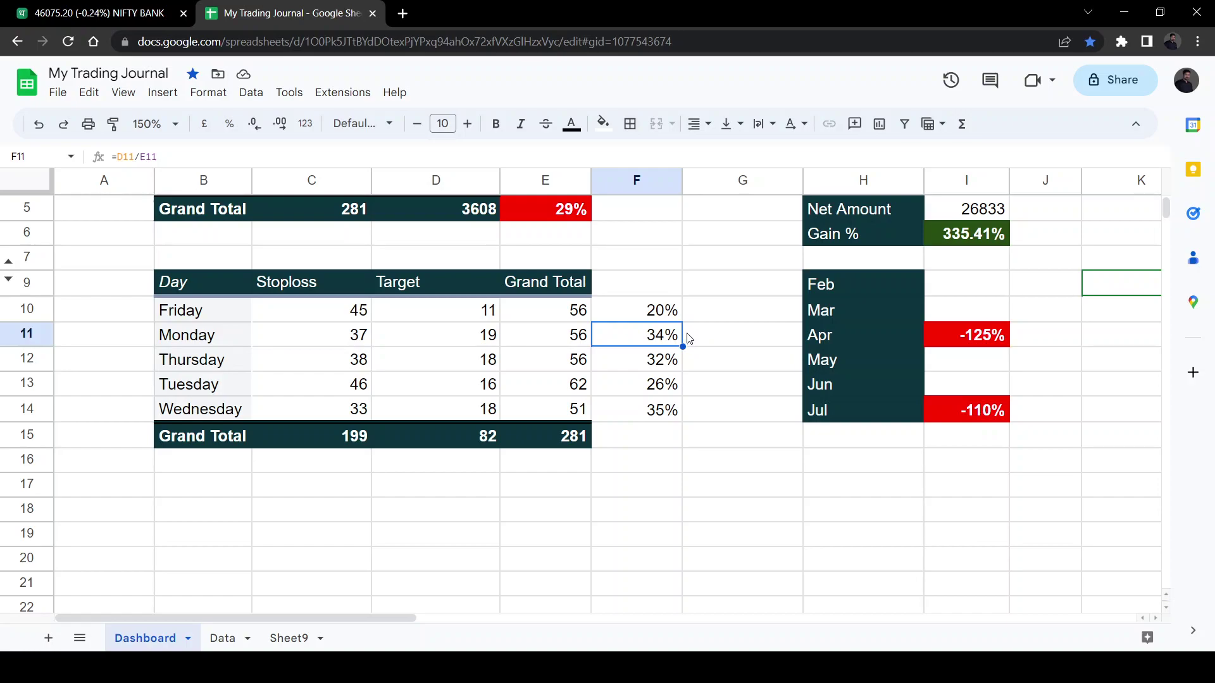
Step: Examine the Friday and Tuesday target hit rates and their formulas in cells F10 and F13
click(629, 317)
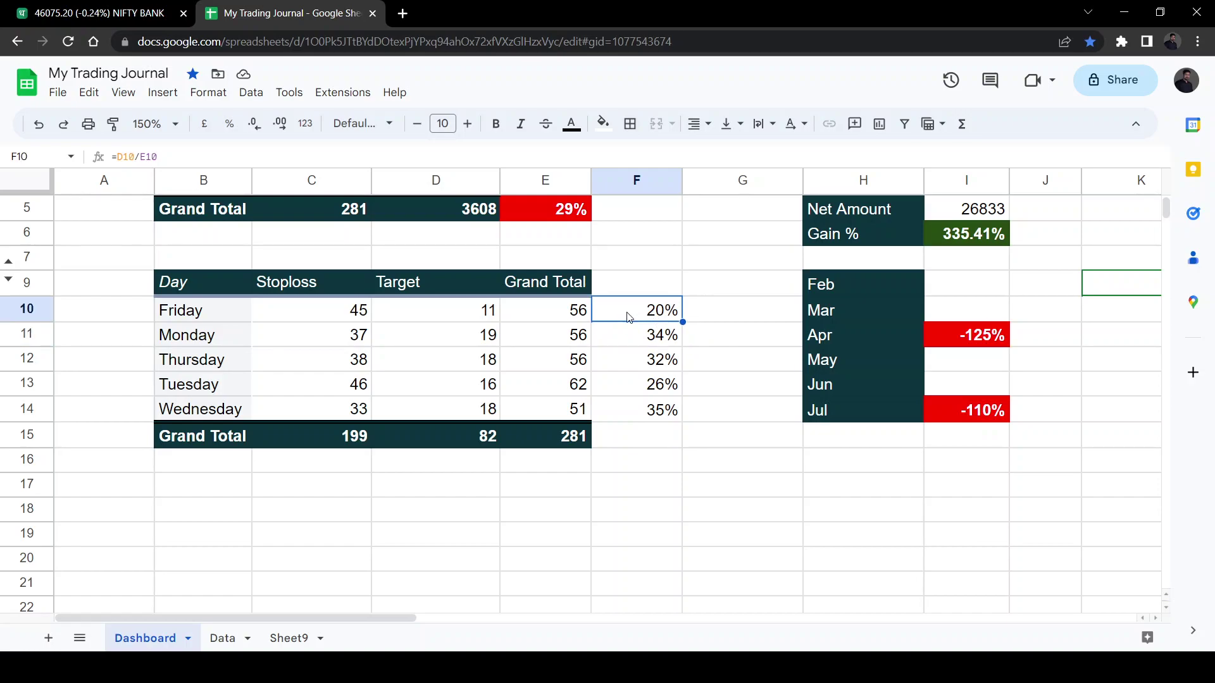
click(618, 385)
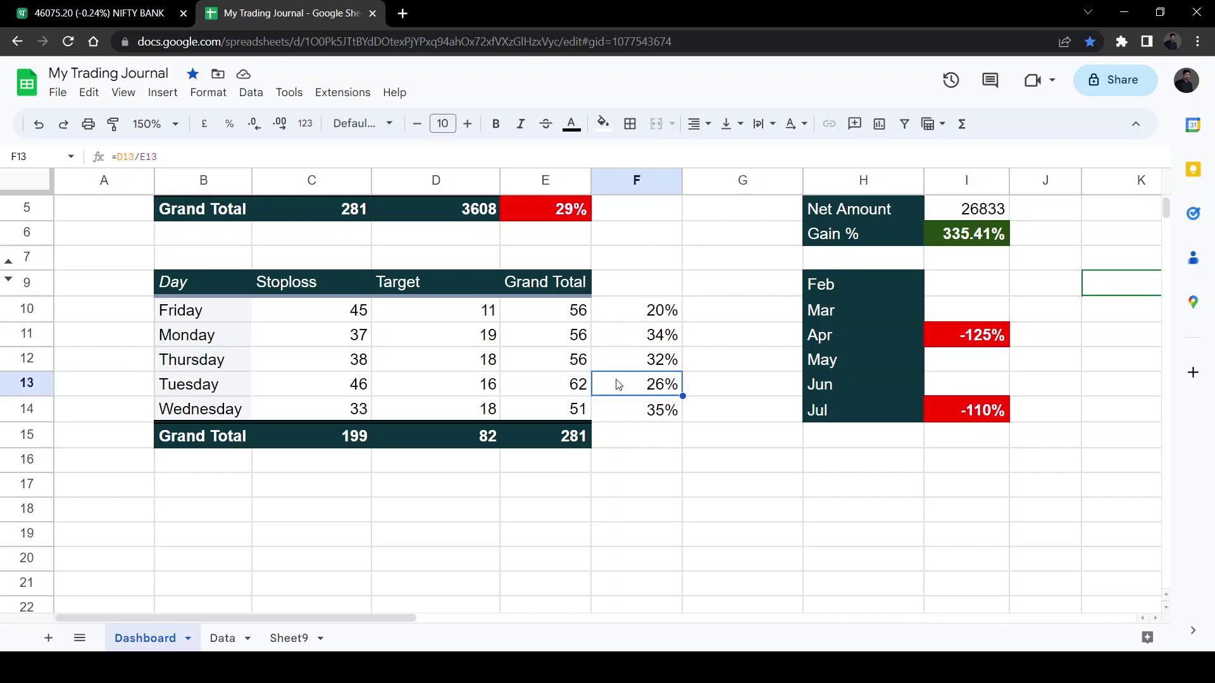
click(636, 315)
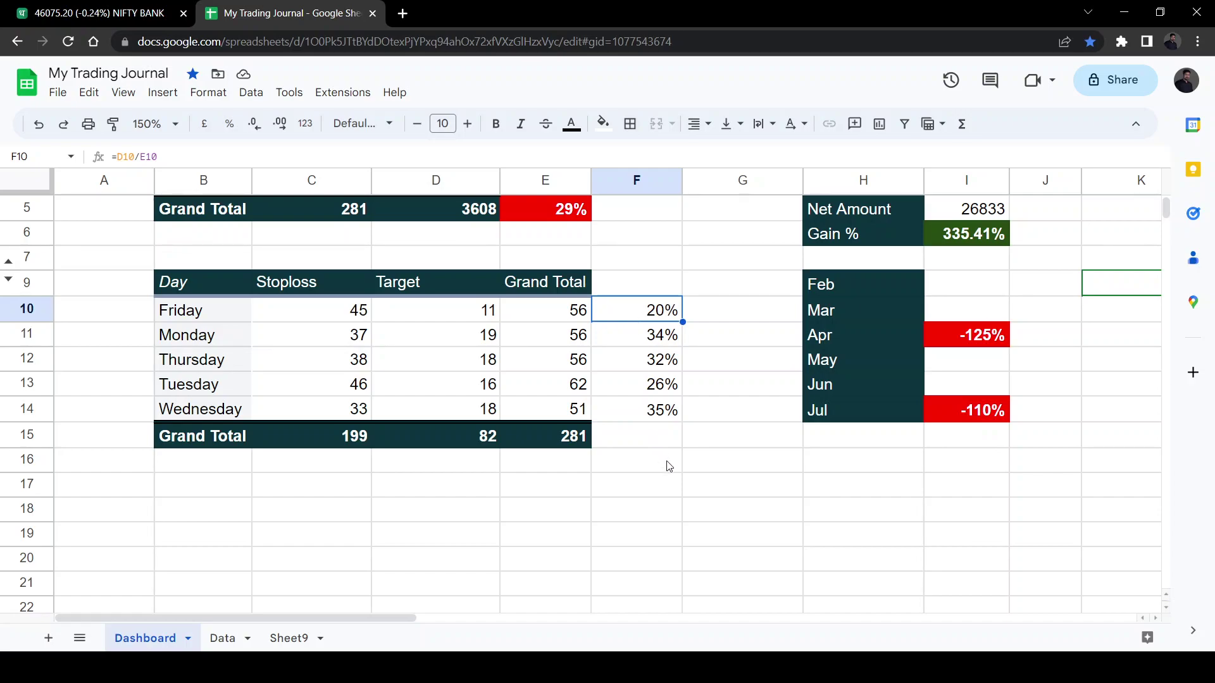
click(638, 389)
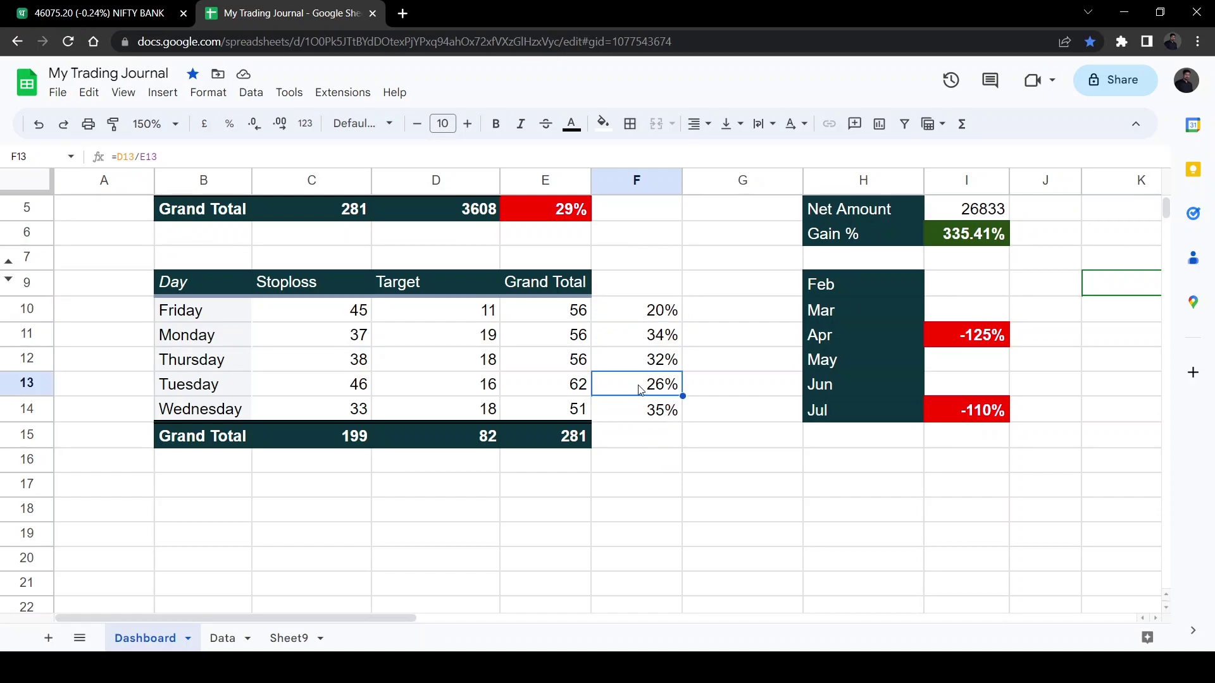
click(679, 496)
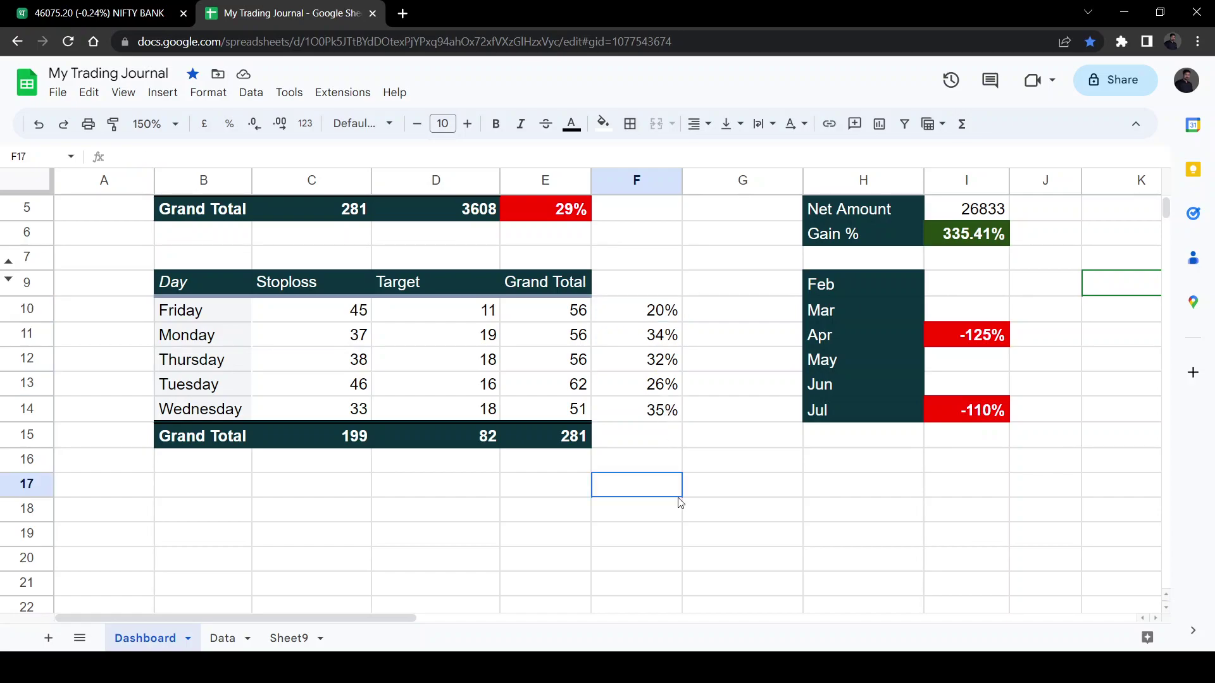
Step: Compare the Monday and Wednesday rows with the Tuesday and Friday hit rates, and return to the Dashboard's overall summary
click(696, 335)
click(690, 413)
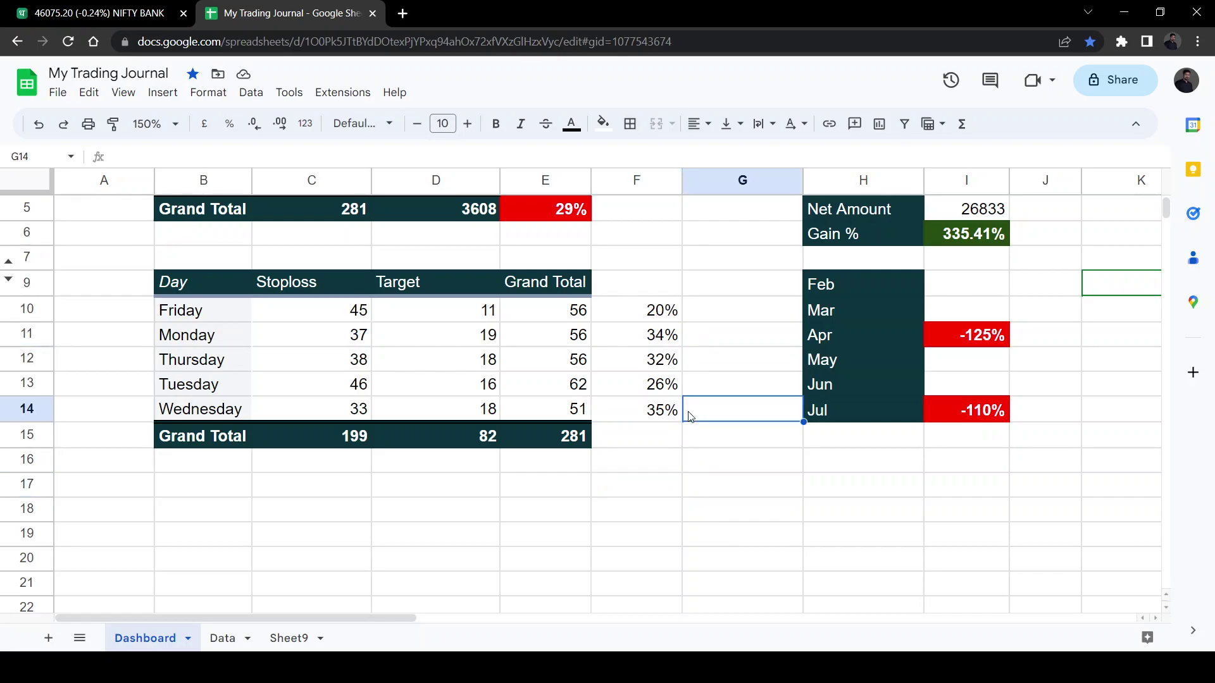
click(666, 388)
click(651, 314)
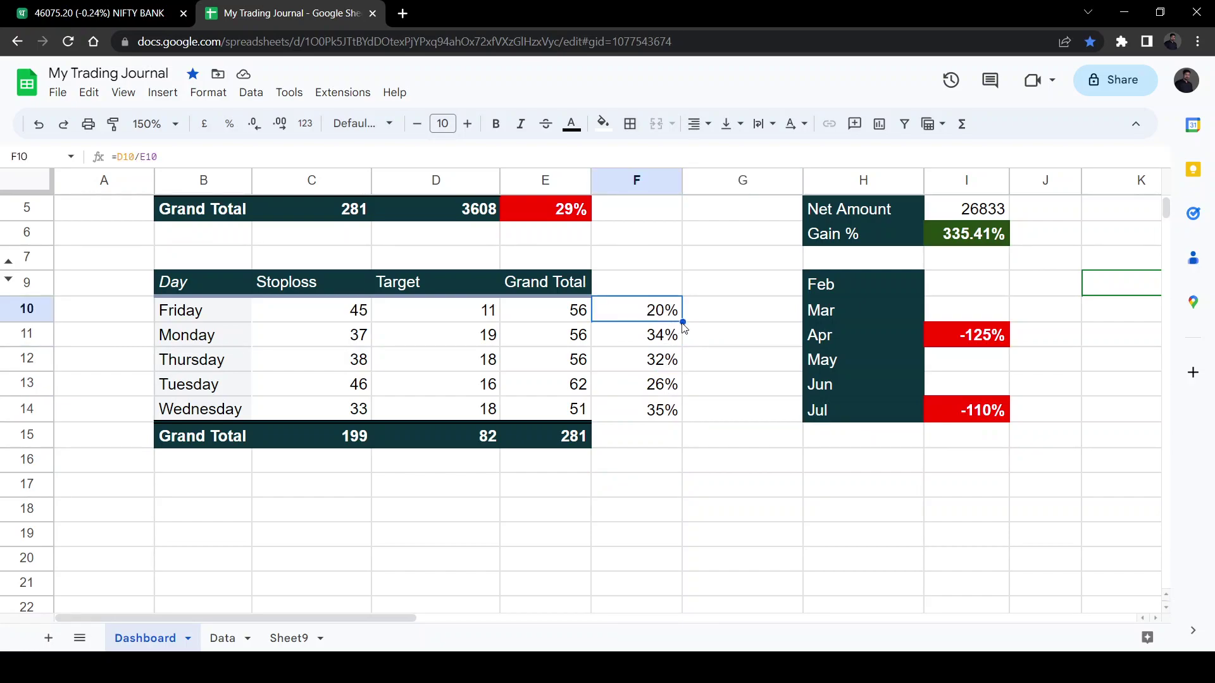
click(713, 346)
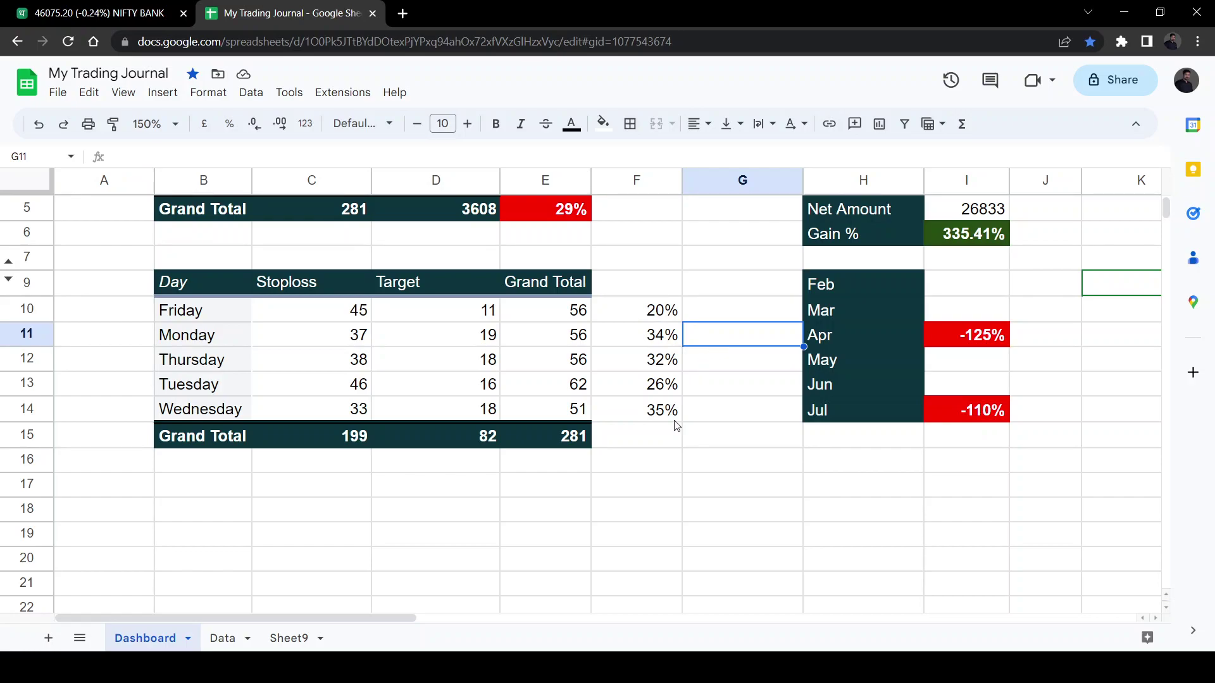
click(661, 466)
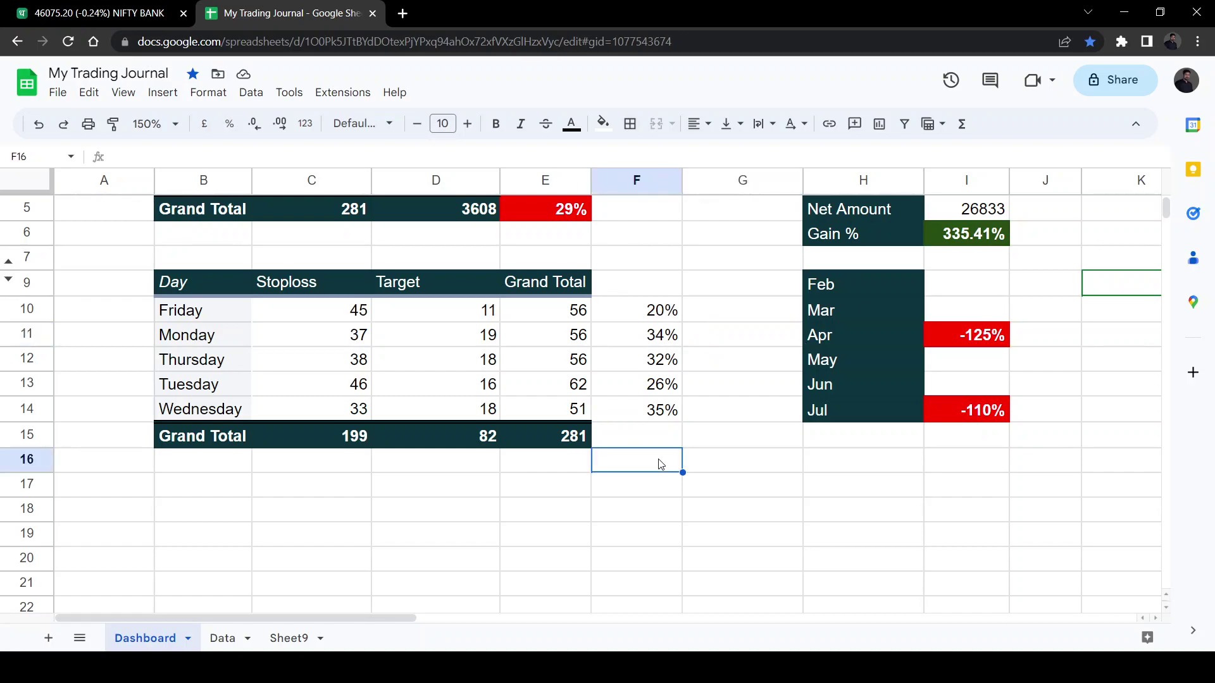
scroll(659, 468, up, 3)
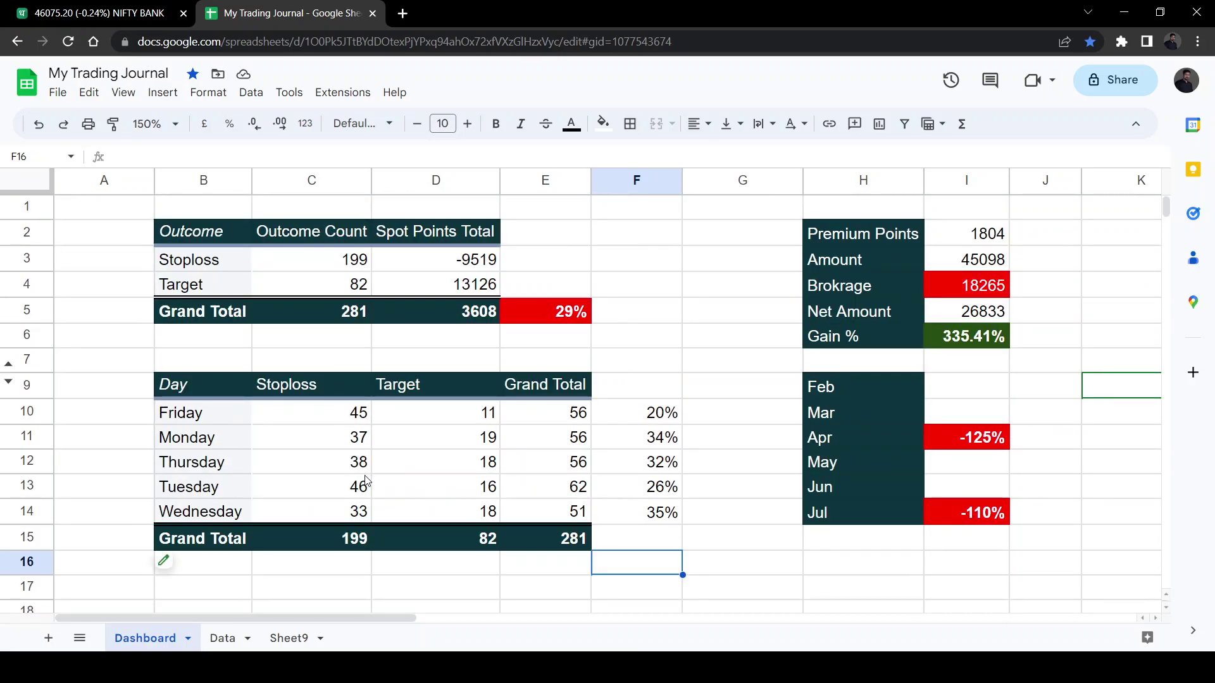